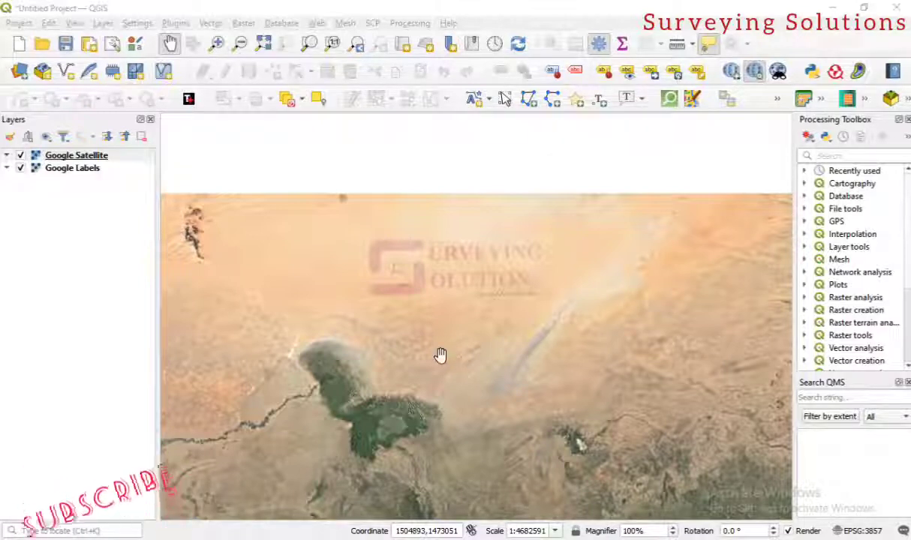
left_click_drag(362, 154, 383, 181)
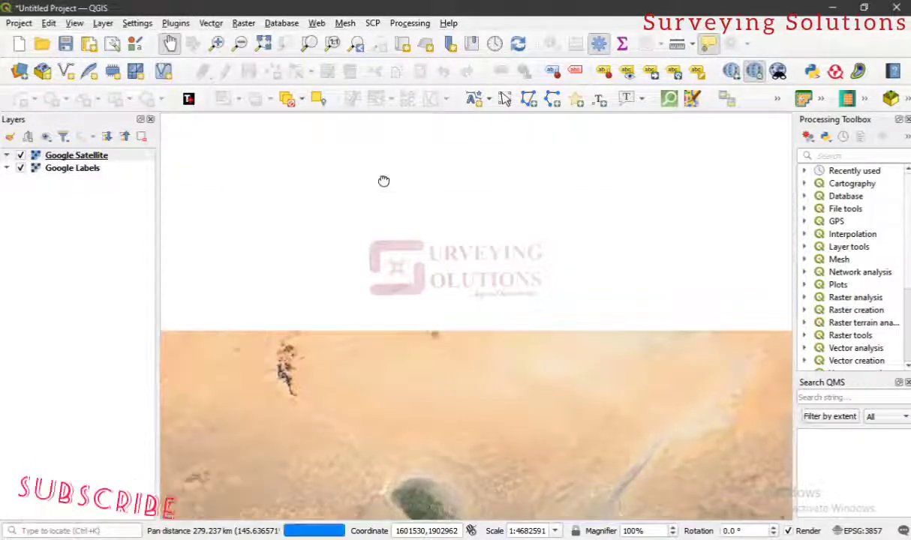
scroll(415, 317, "down", 2)
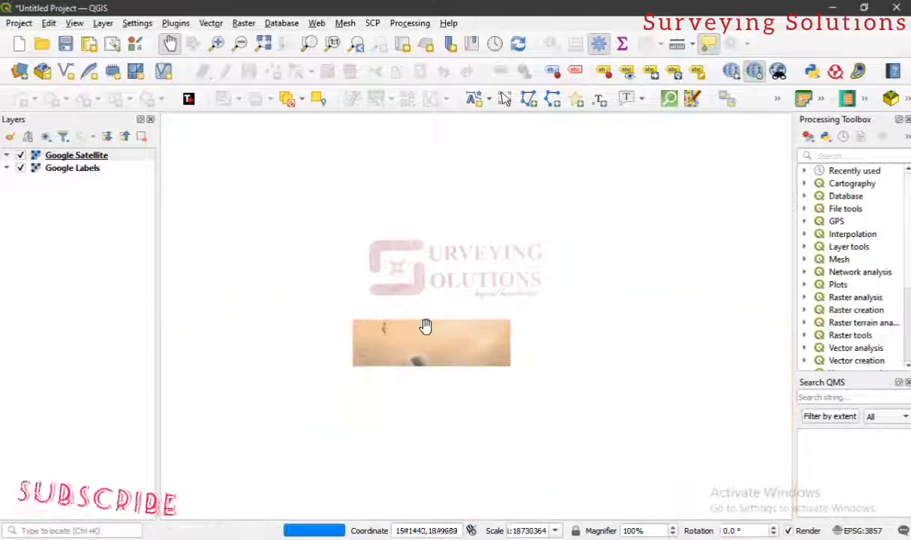
scroll(425, 325, "up", 2)
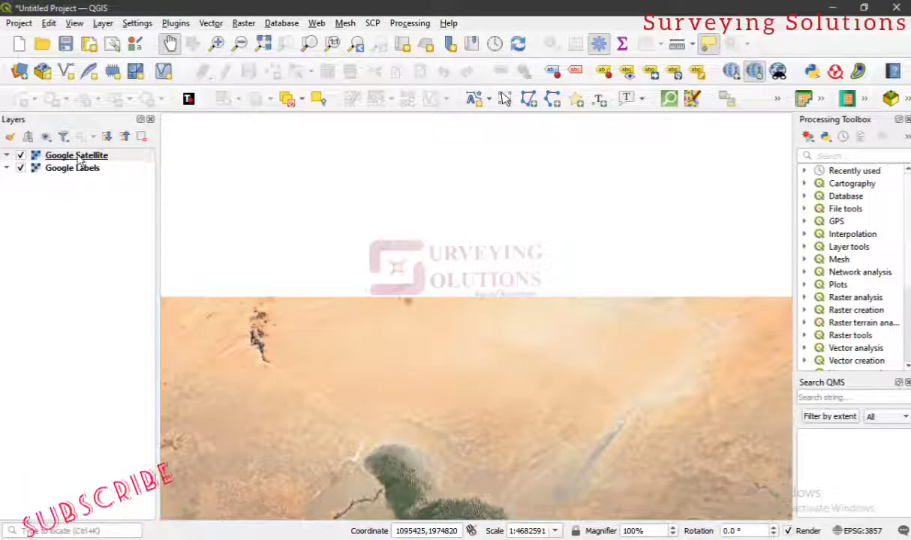
left_click(122, 156)
left_click(119, 172)
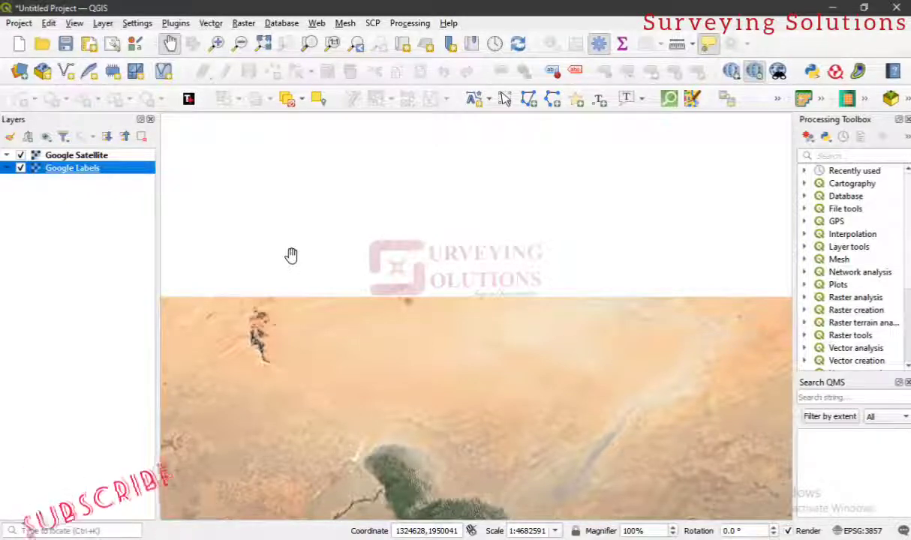
Step: Load Data.csv from the Contour from QGIS folder as the source of a new delimited text layer
left_click(103, 23)
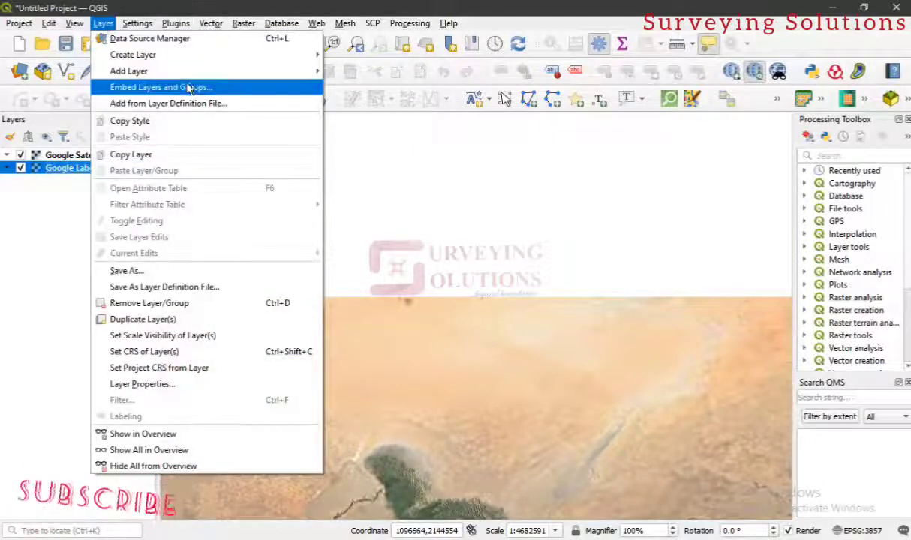
mouse_move(193, 72)
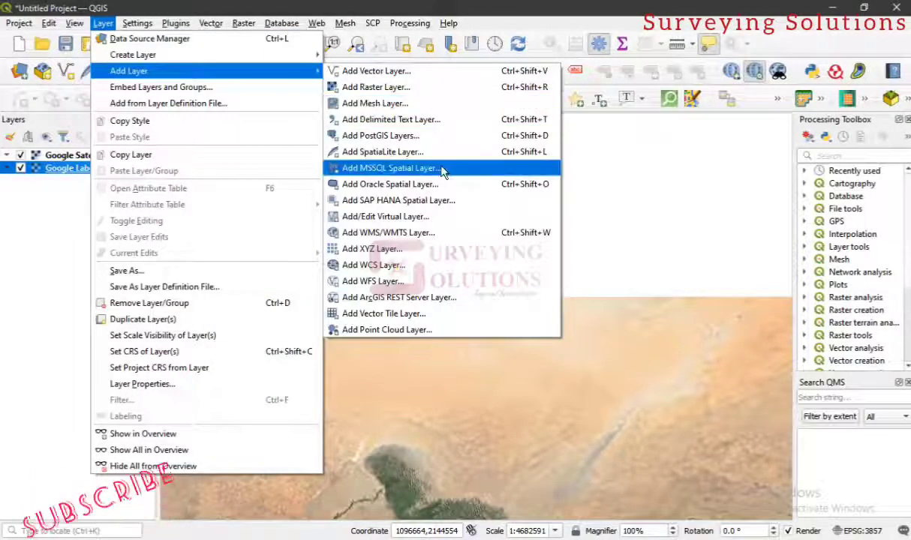
left_click(446, 120)
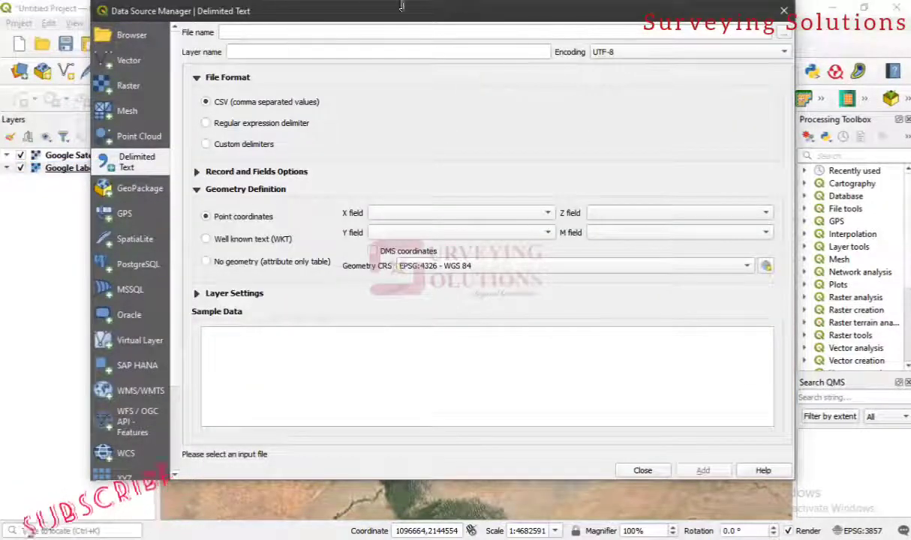
left_click(783, 34)
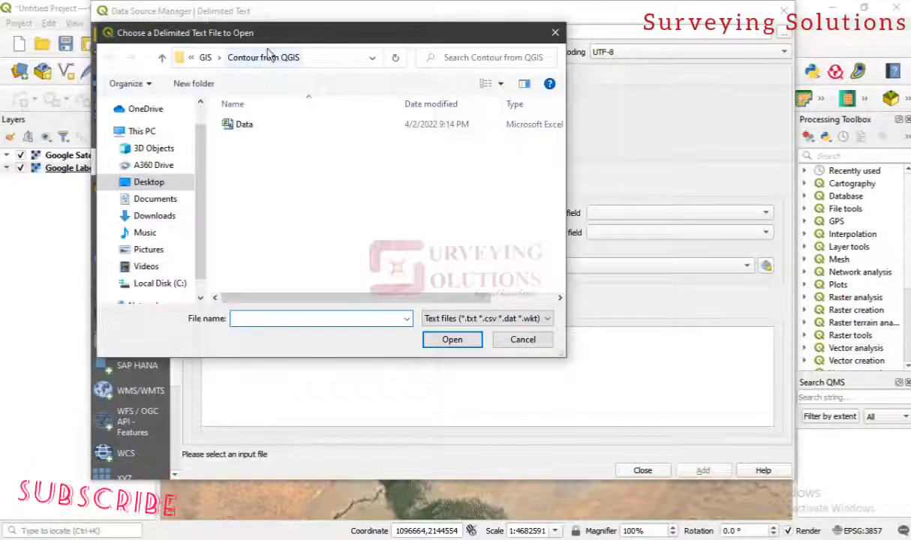
left_click(255, 116)
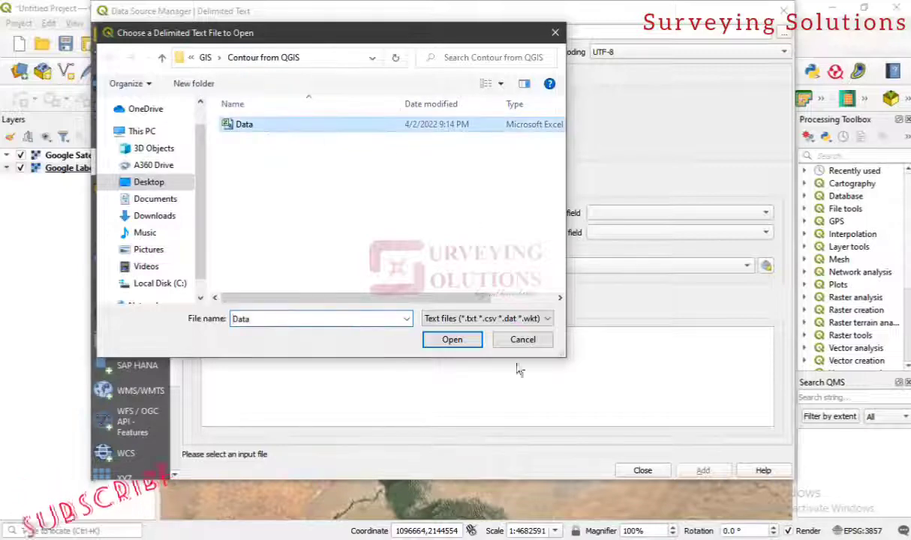
left_click(453, 344)
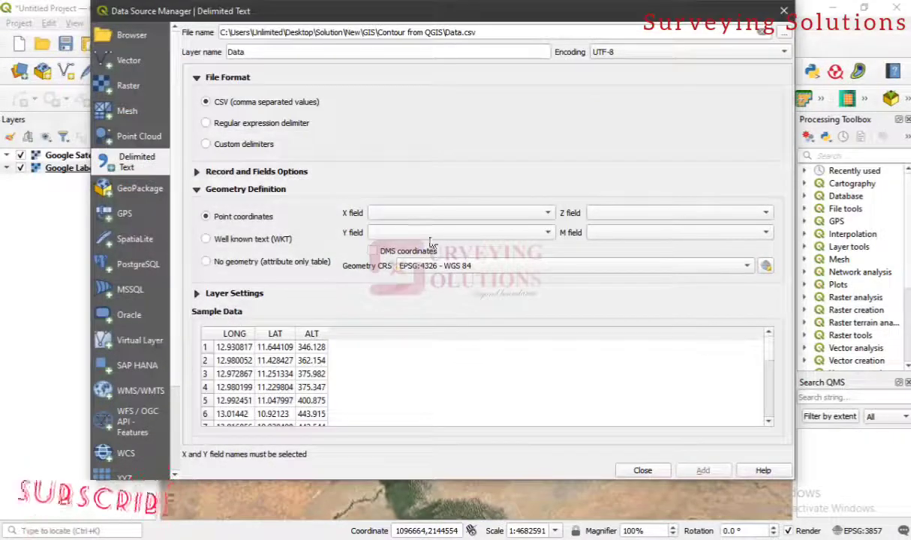
Step: Assign LONG as the X field, LAT as the Y field and ALT as the Z field for the point coordinates
left_click(459, 213)
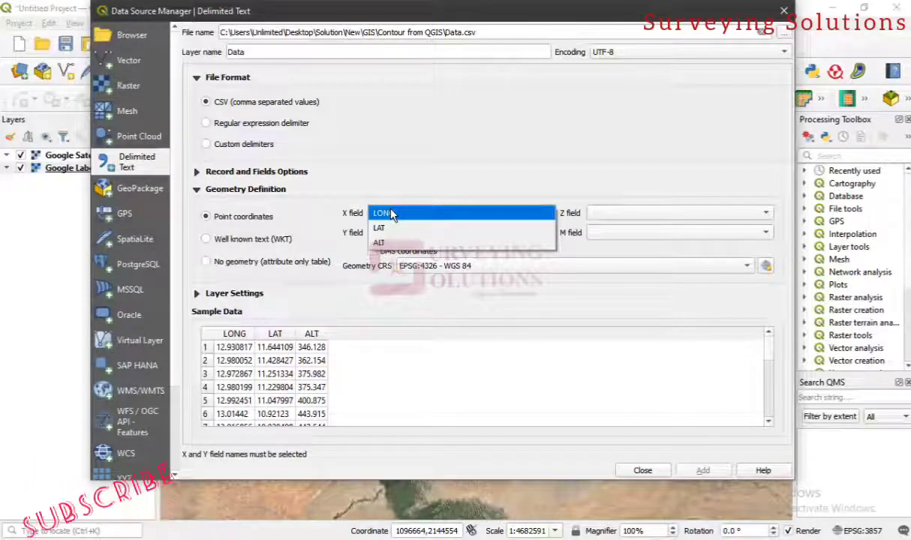
left_click(390, 214)
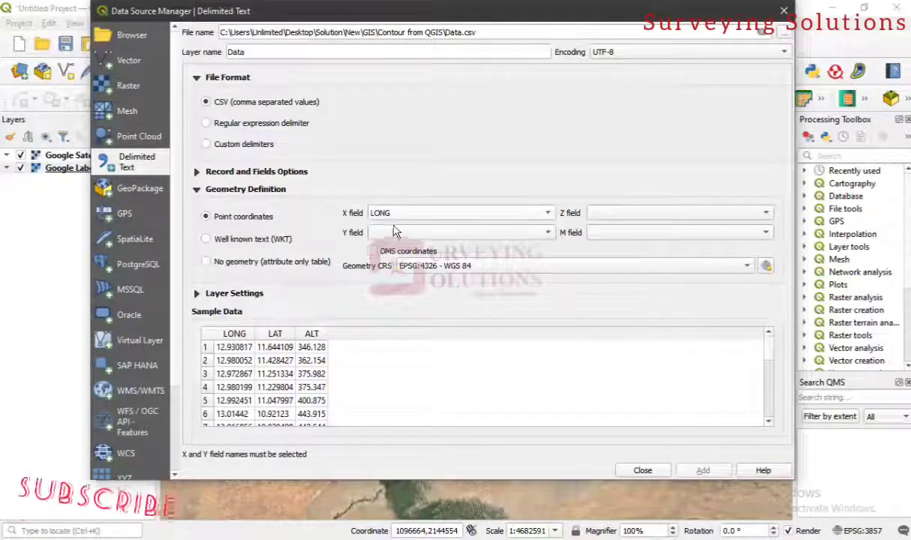
left_click(396, 234)
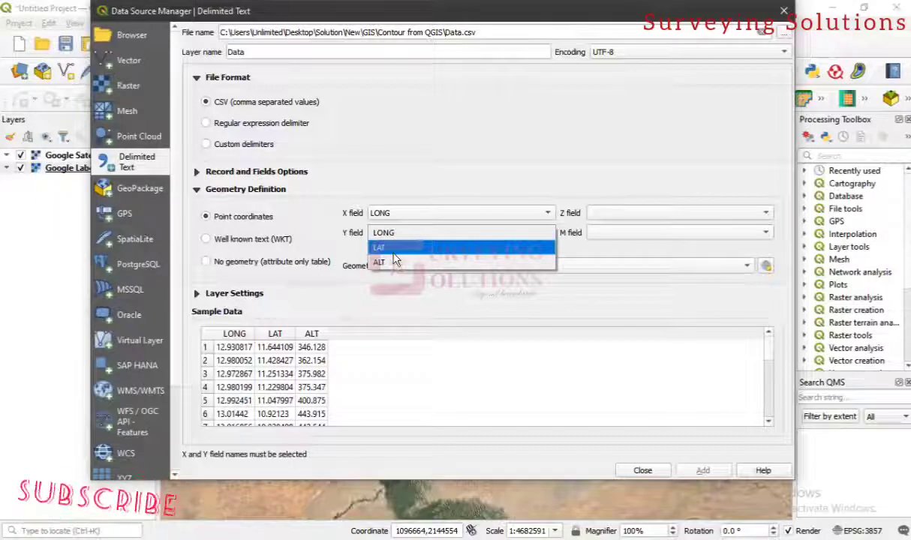
left_click(395, 251)
left_click(604, 213)
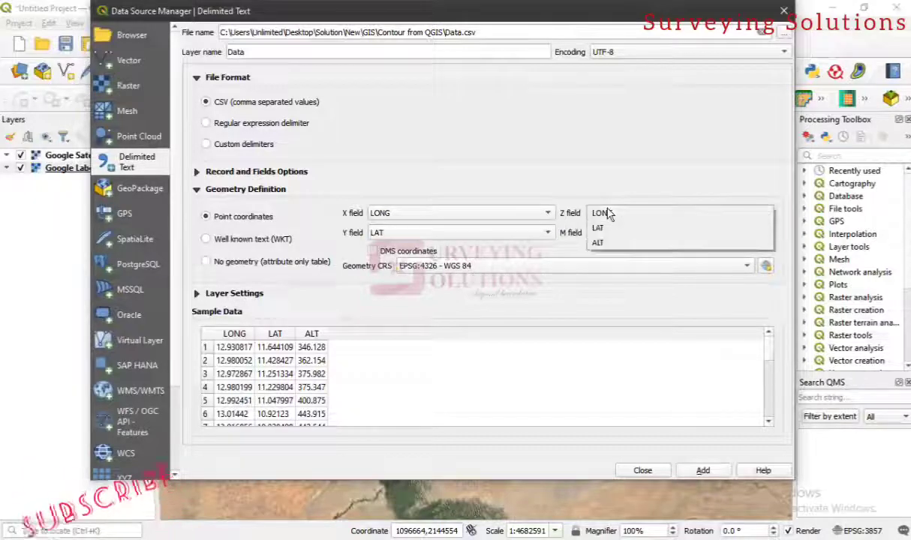
left_click(604, 242)
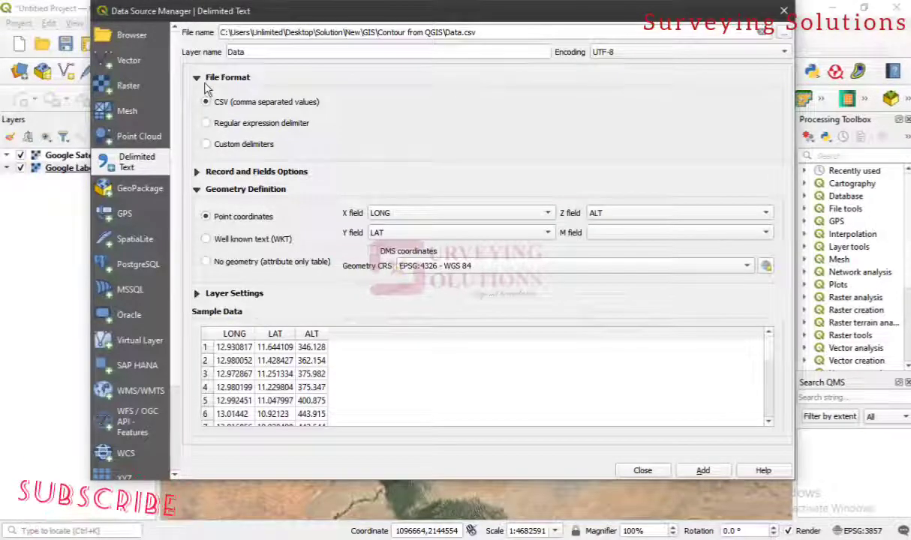
Step: Try the regular expression and custom delimiter file formats, returning to CSV (comma separated values)
left_click(207, 124)
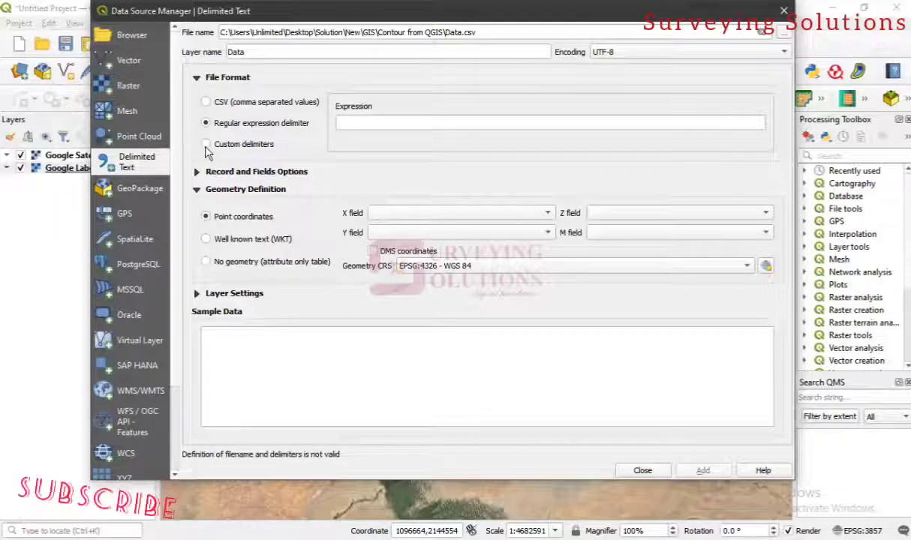
left_click(207, 146)
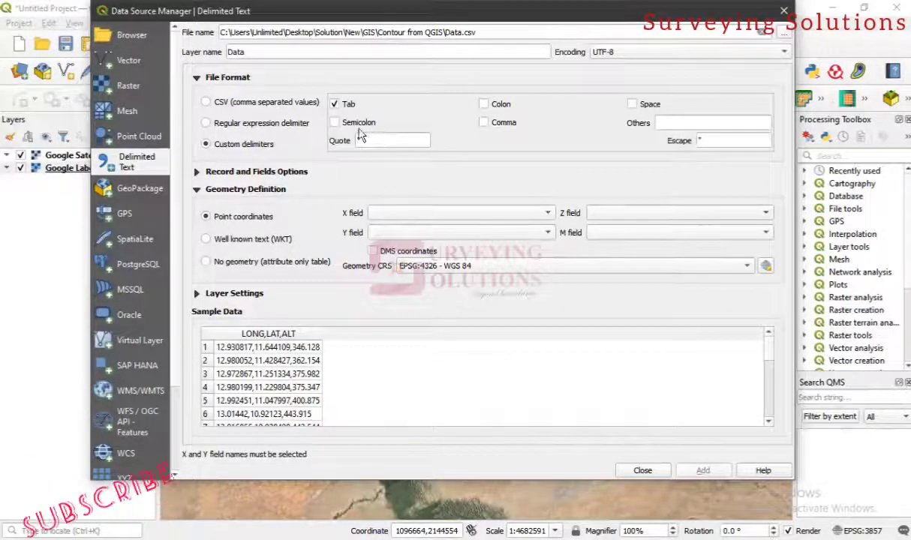
left_click(207, 103)
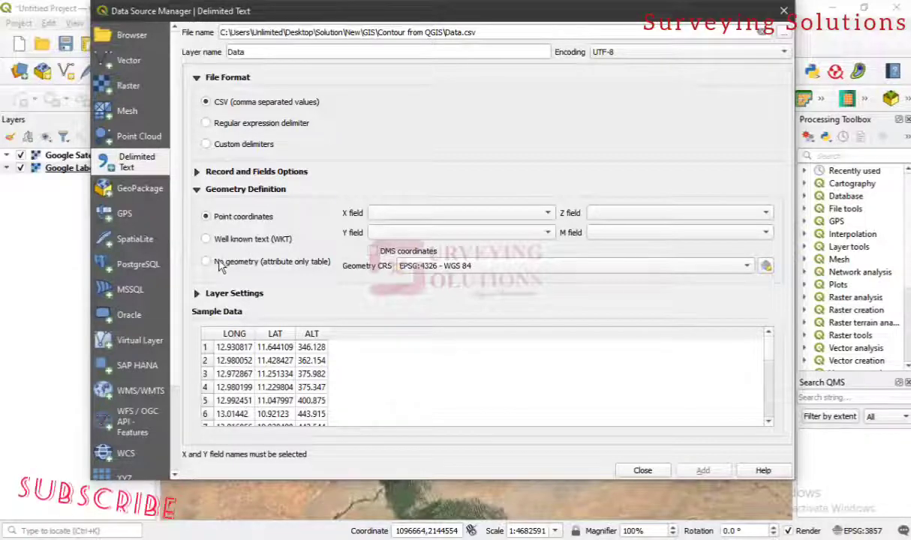
Step: Examine the layer settings and the record and fields options of the delimited text import
left_click(197, 189)
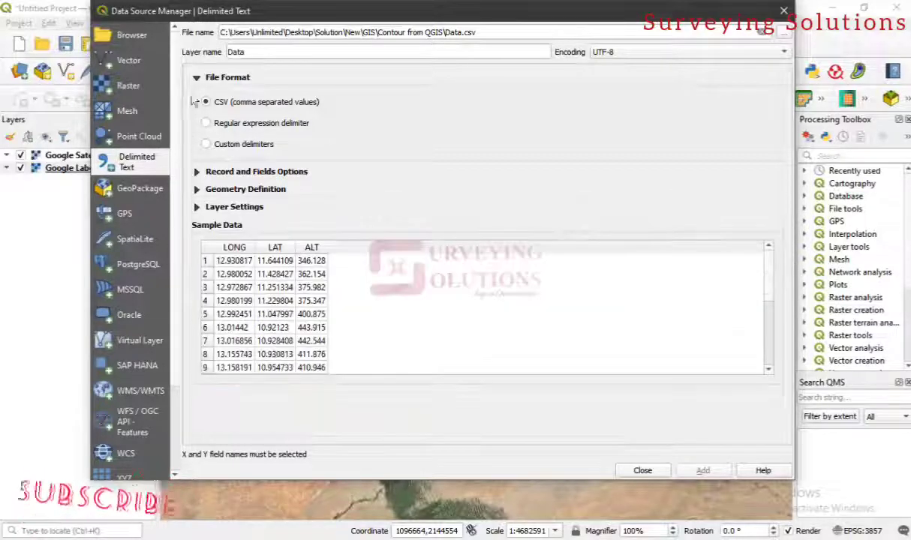
left_click(197, 77)
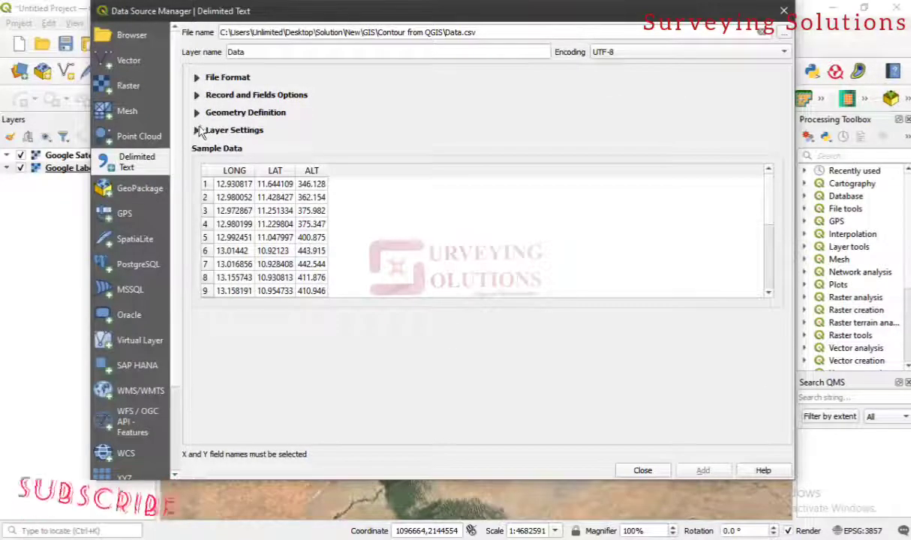
left_click(198, 130)
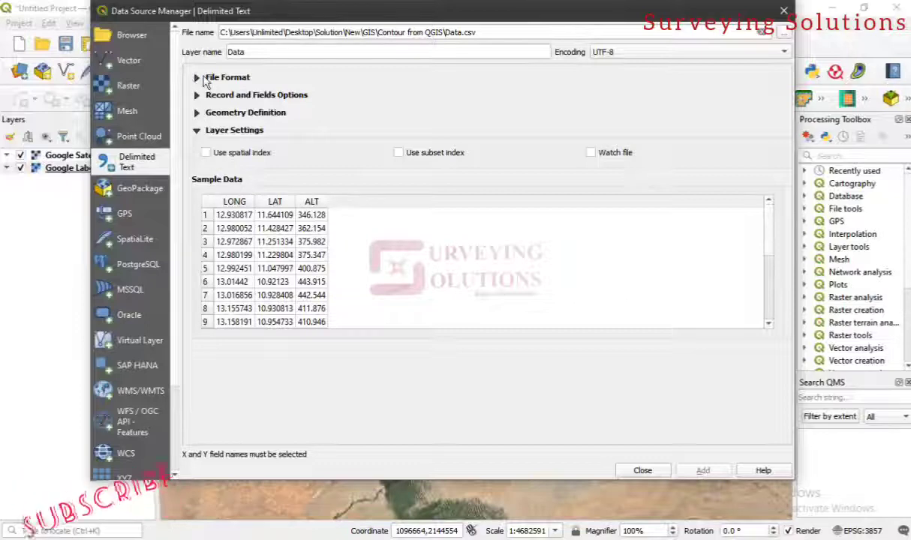
left_click(197, 77)
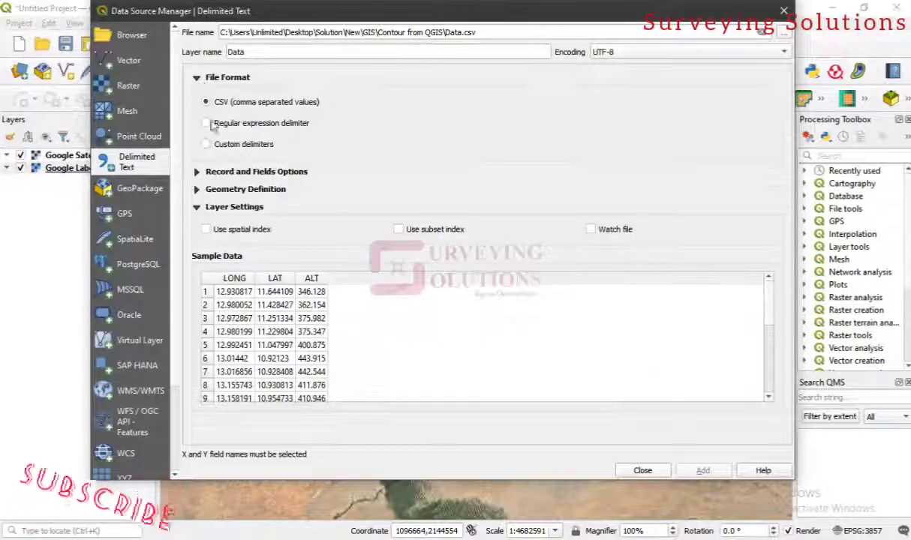
left_click(198, 172)
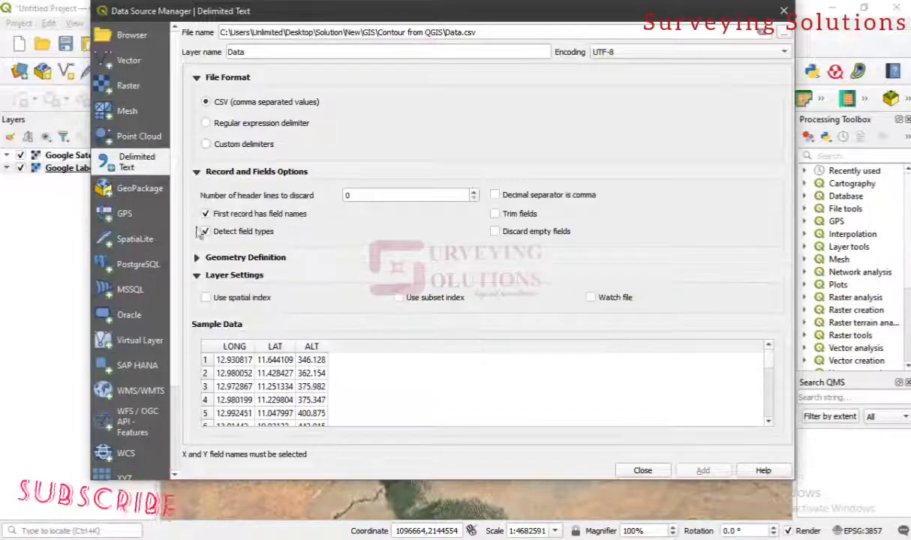
Step: Set the geometry fields to X LONG, Y LAT and Z ALT, and add the Data layer to the project
left_click(196, 258)
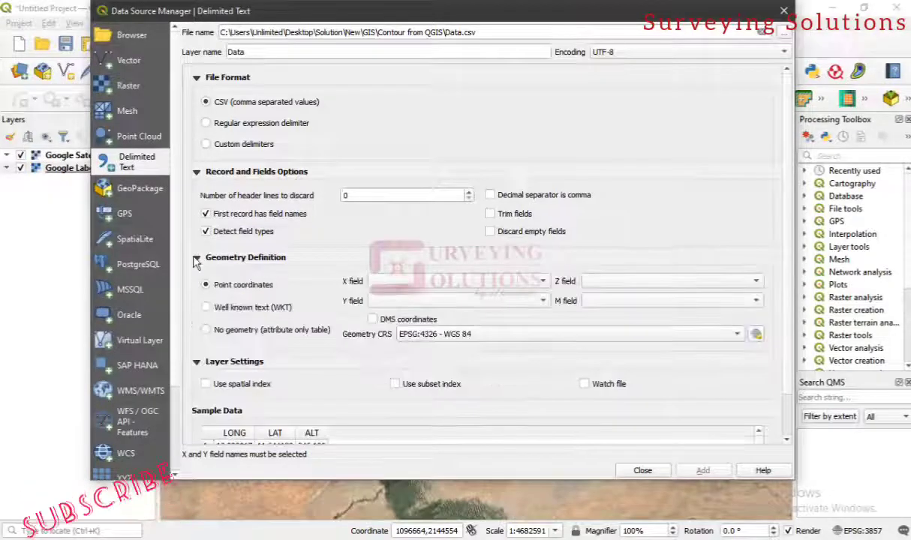
left_click(510, 279)
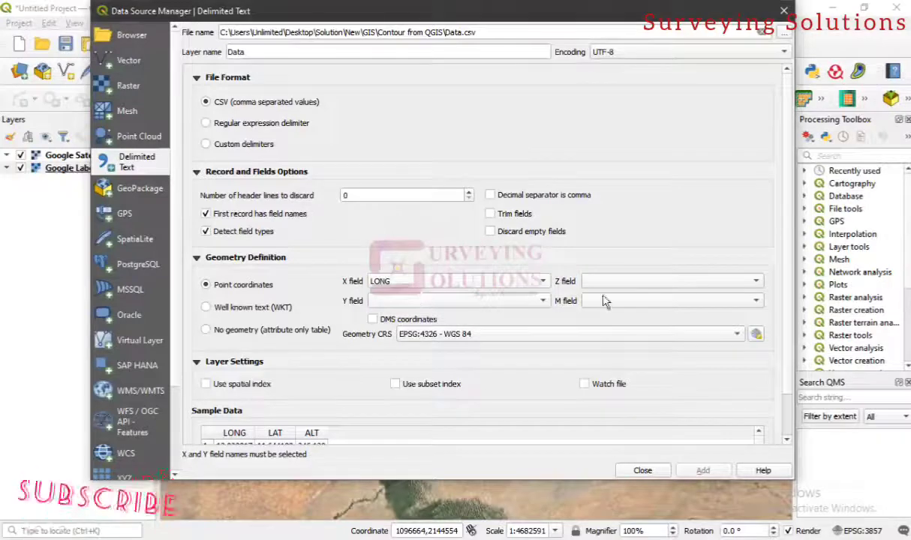
left_click(653, 281)
left_click(647, 310)
left_click(458, 300)
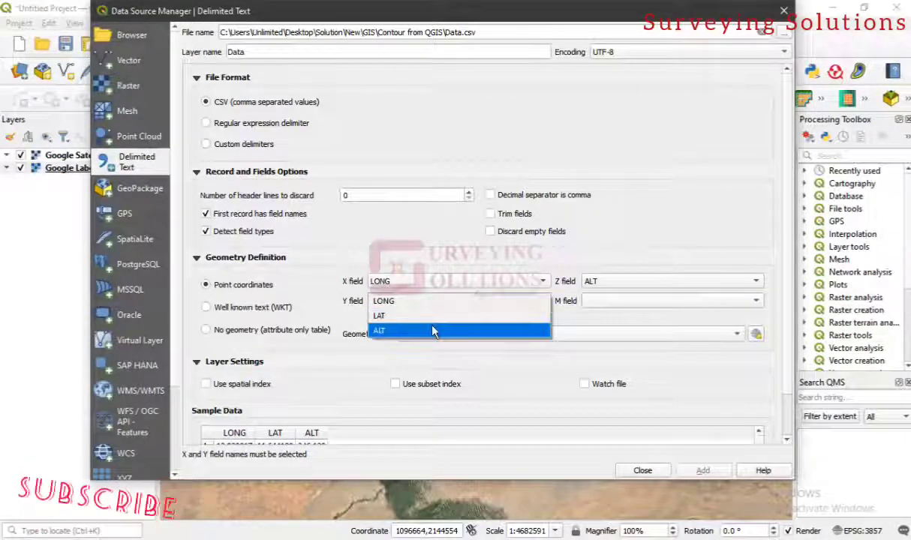
left_click(411, 315)
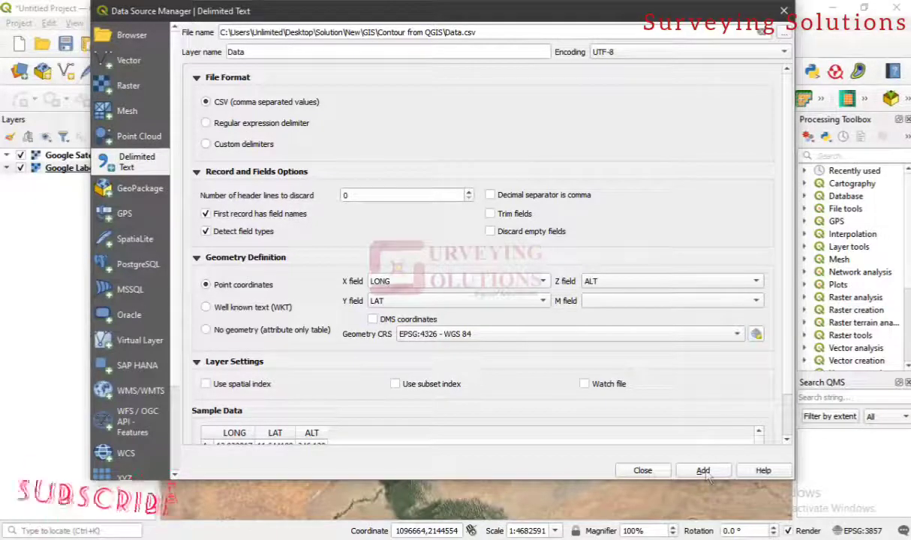
left_click(643, 470)
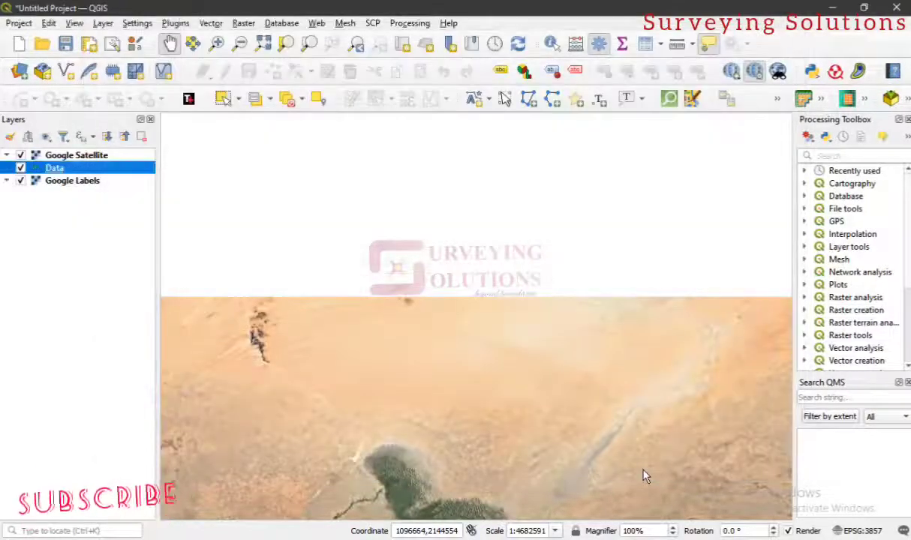
Step: Zoom to the Data layer and place it above Google Satellite in the layer order
right_click(91, 172)
left_click(156, 173)
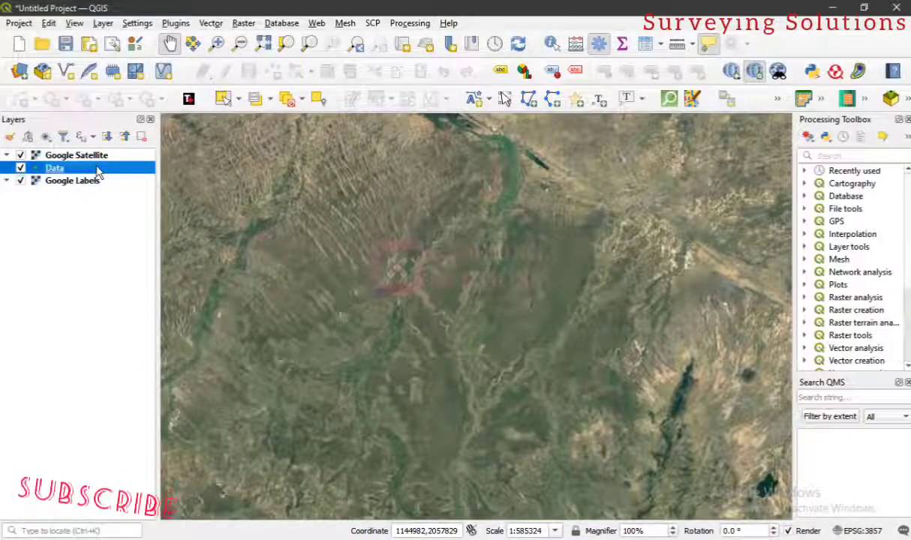
left_click_drag(98, 172, 102, 153)
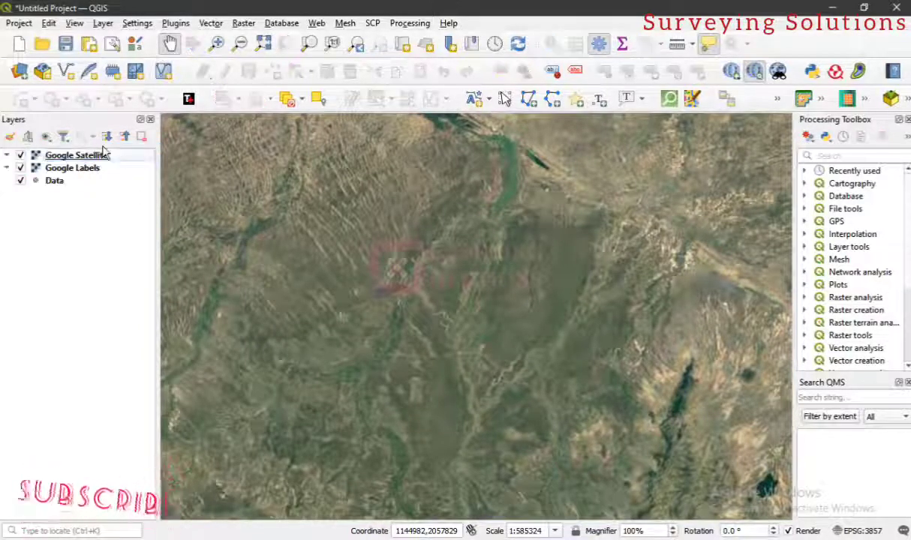
left_click_drag(65, 179, 75, 153)
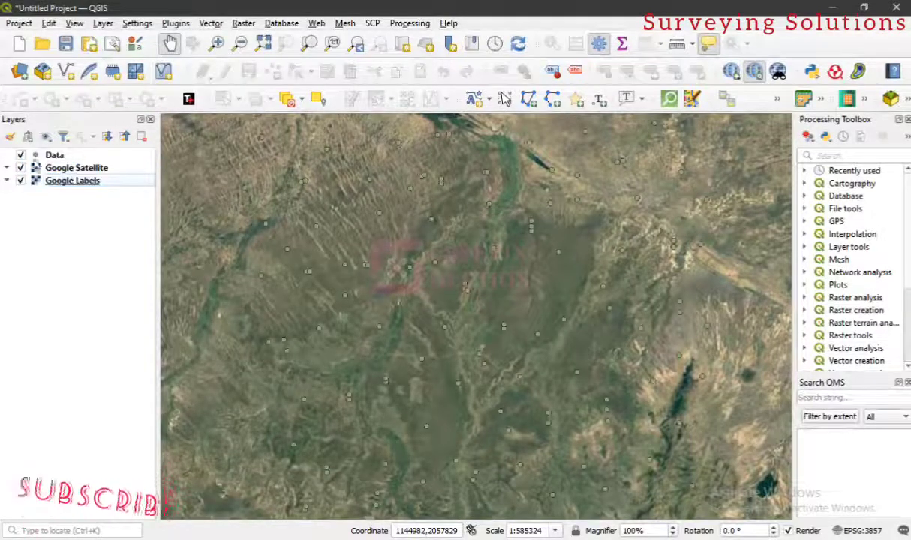
Step: Zoom to the extent of the Data layer and examine how its points spread over the satellite imagery
left_click(104, 156)
right_click(105, 157)
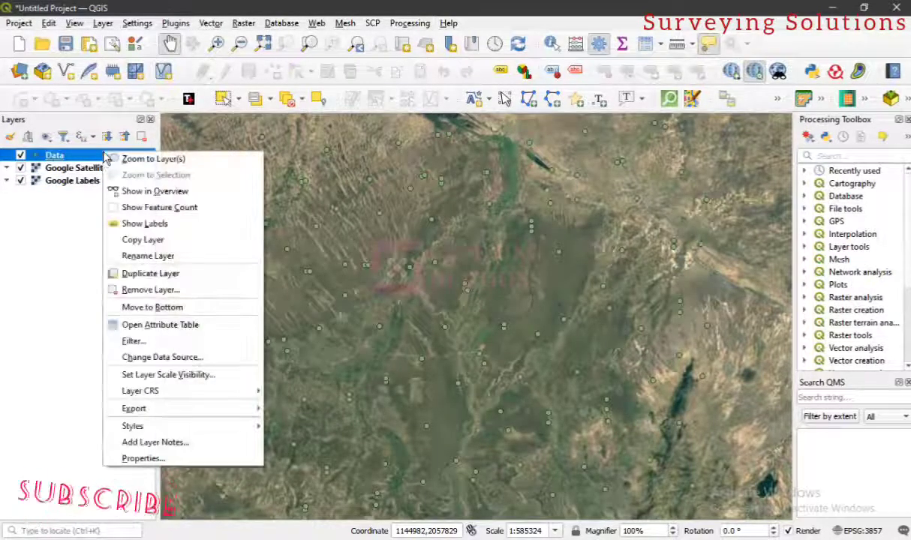
left_click(197, 159)
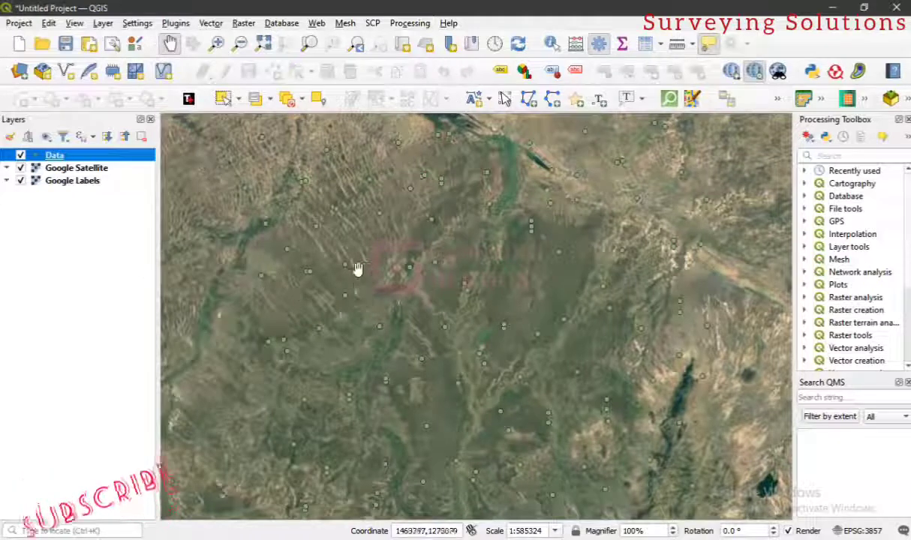
scroll(376, 212, "down", 1)
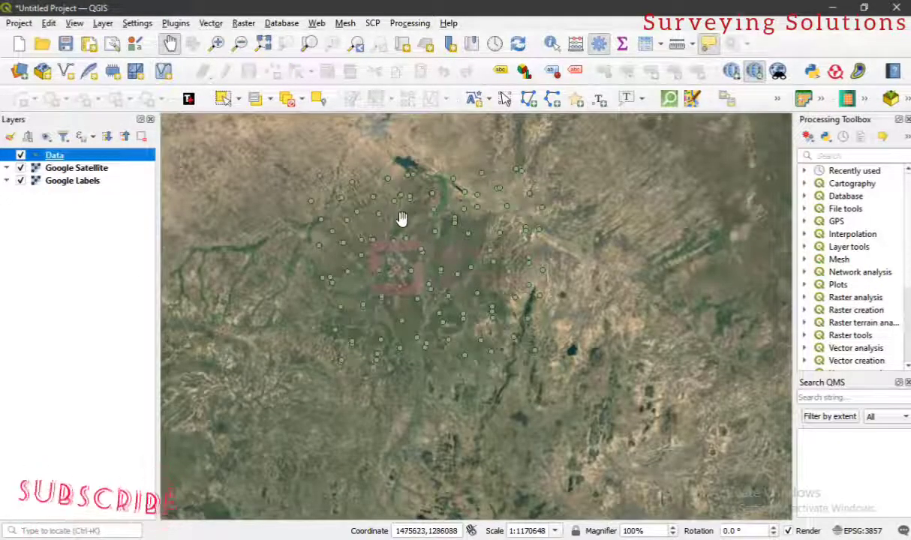
scroll(401, 218, "down", 1)
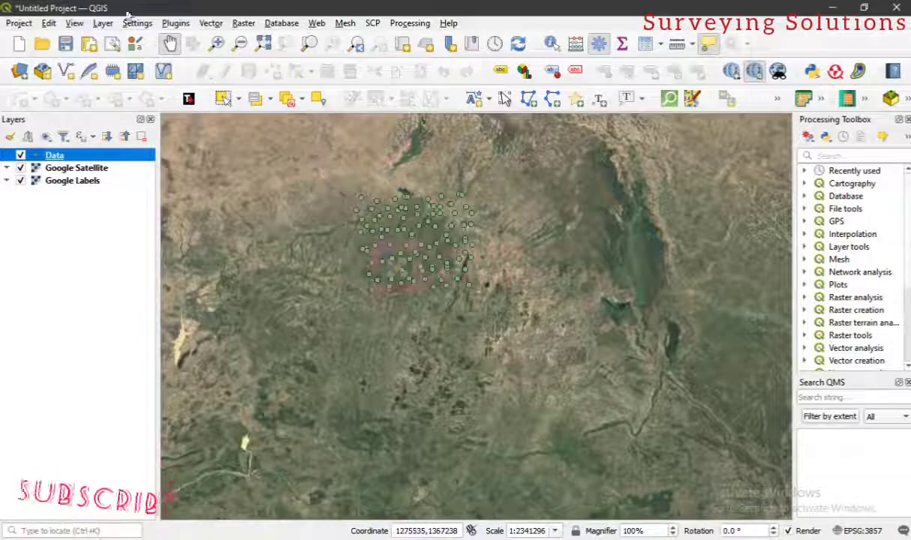
Step: Search all plugins for "contour" and examine the details of the Contour plugin
left_click(174, 23)
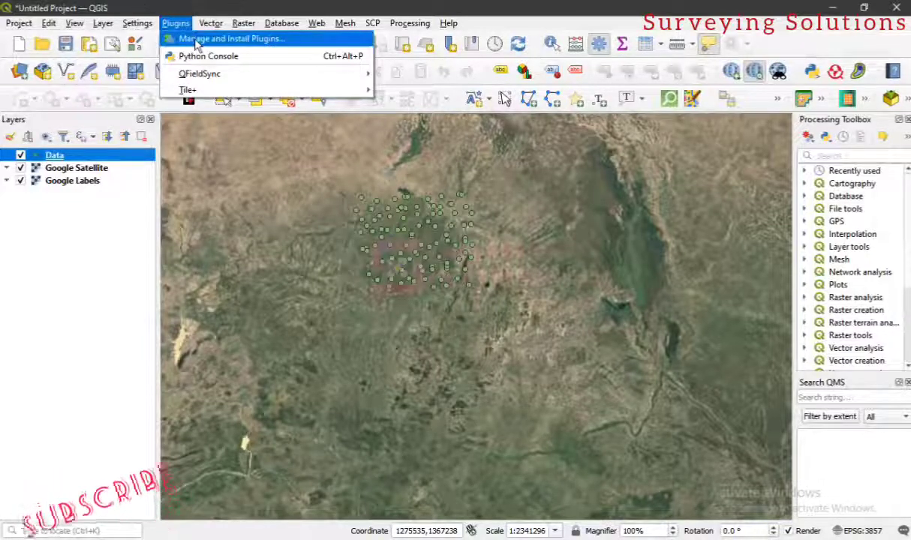
left_click(197, 41)
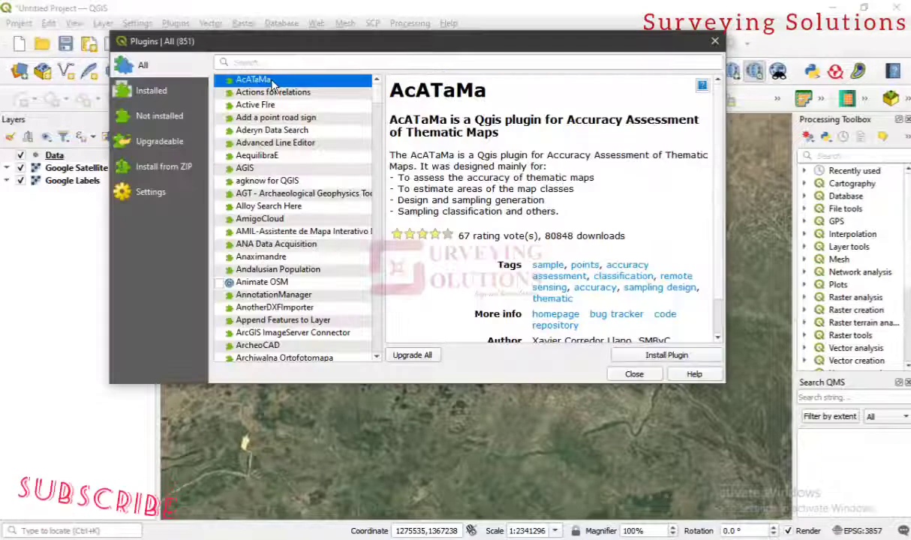
left_click(246, 62)
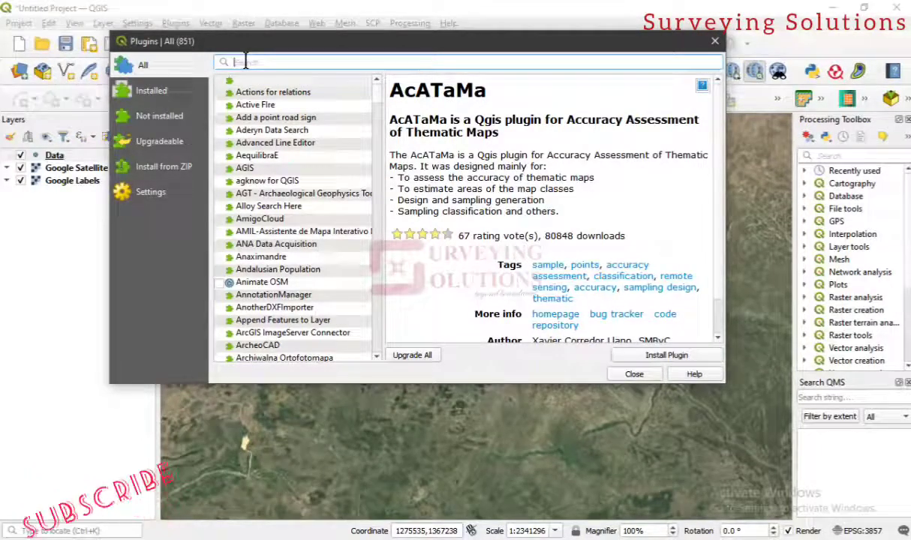
type("contour")
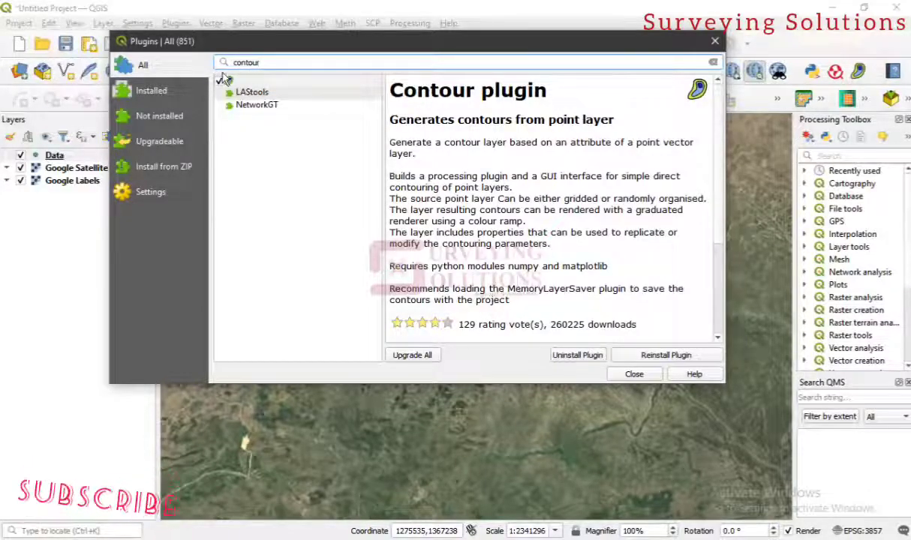
left_click(277, 81)
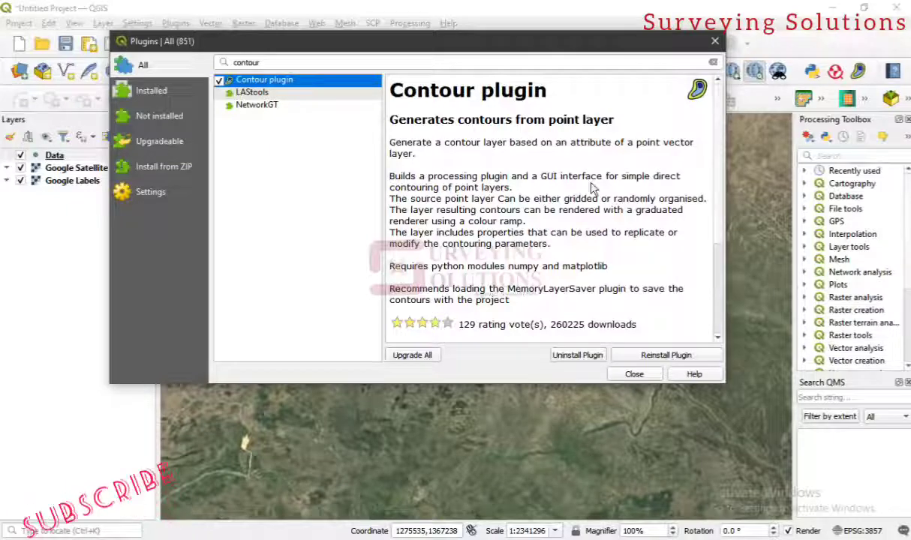
scroll(506, 210, "down", 3)
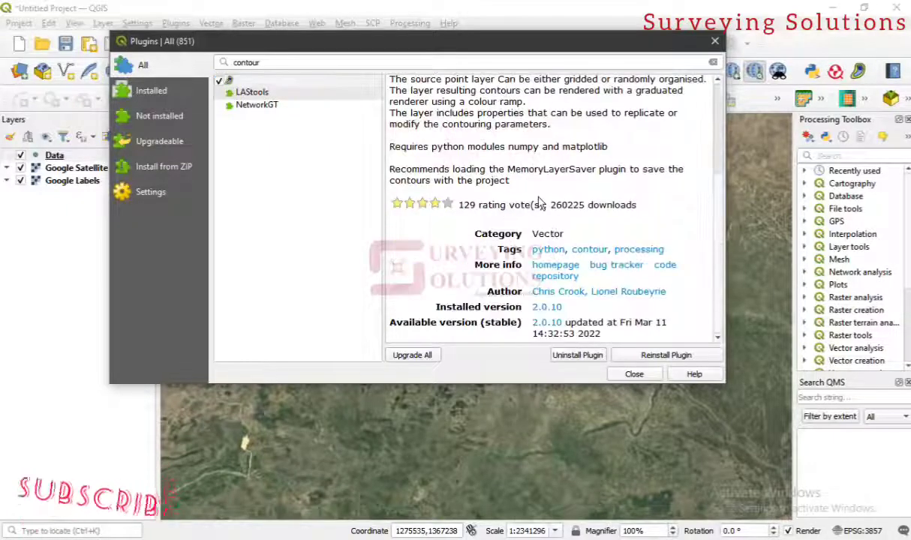
scroll(600, 324, "up", 3)
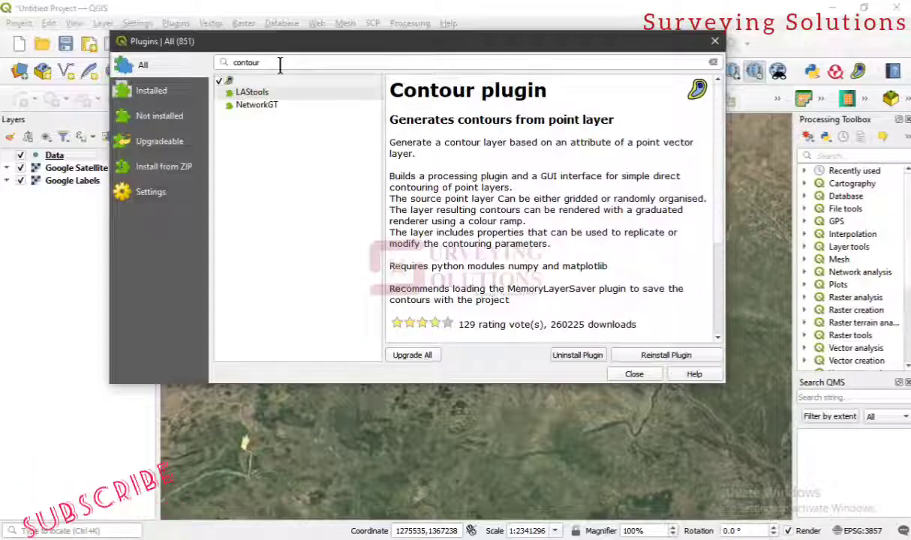
left_click(634, 374)
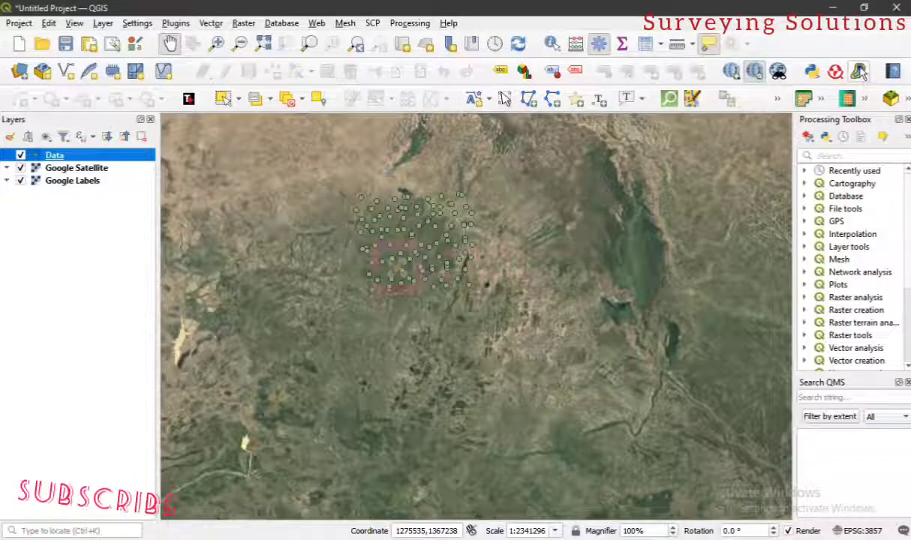
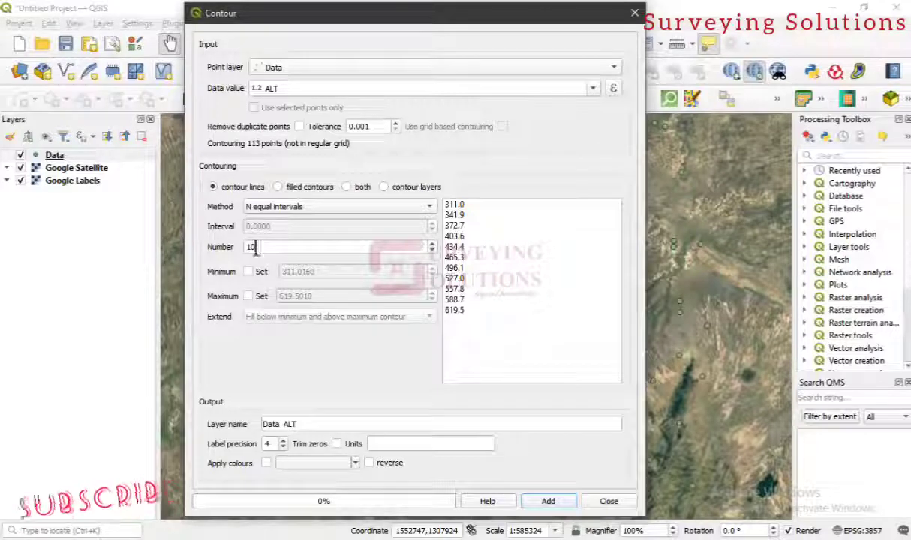
Step: Set the number of contours to 25, review the contour levels, and use N equal intervals as the method
left_click_drag(258, 246, 204, 247)
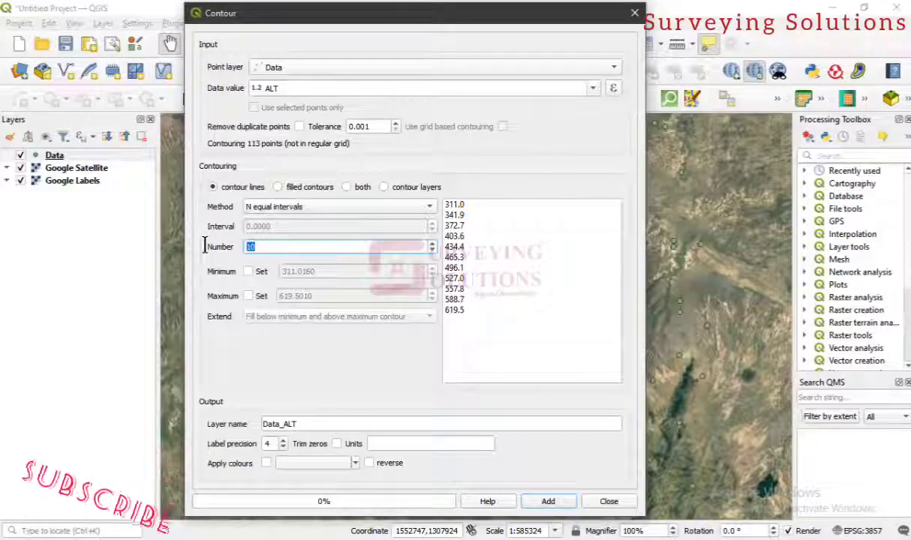
type("25")
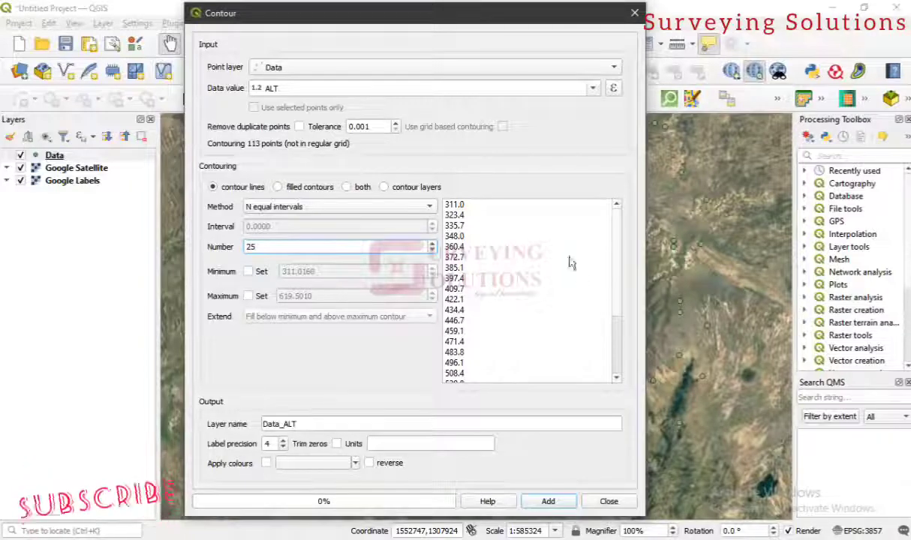
scroll(505, 287, "down", 3)
scroll(500, 309, "up", 3)
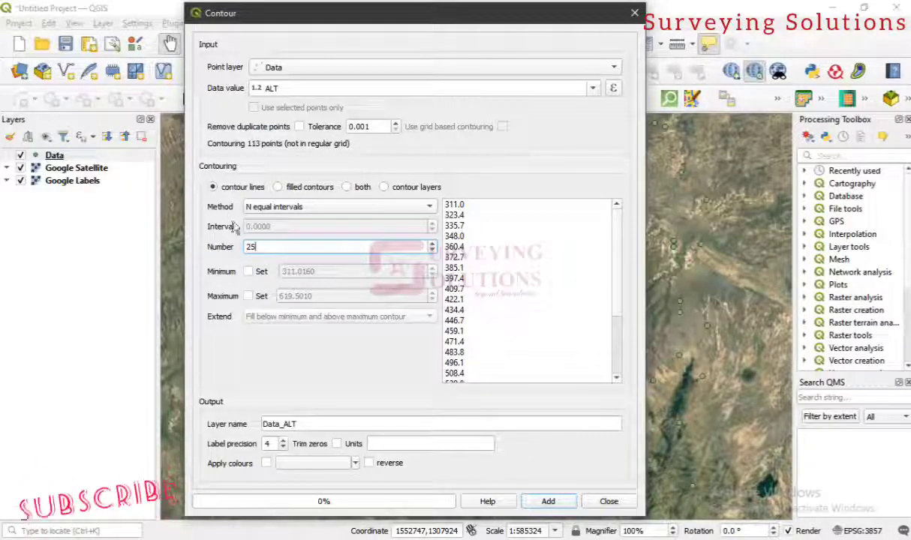
left_click(315, 207)
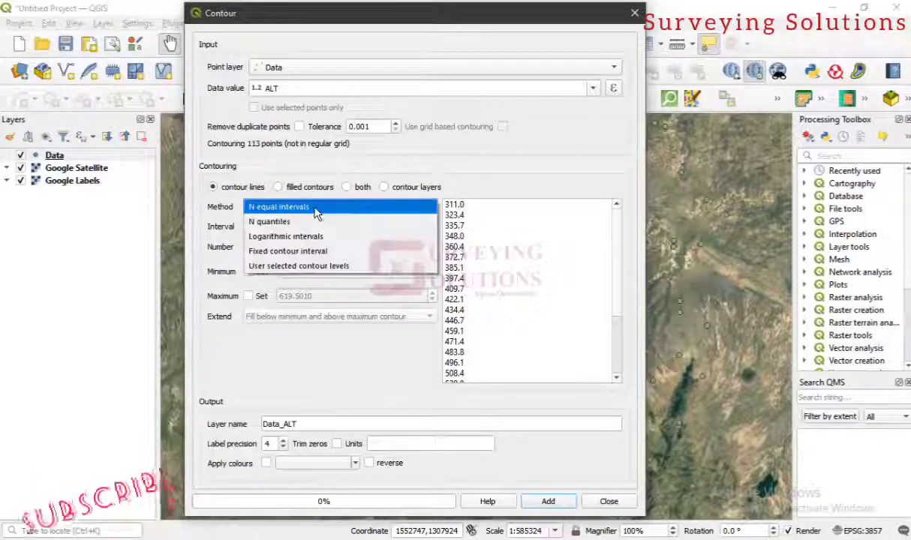
left_click(274, 208)
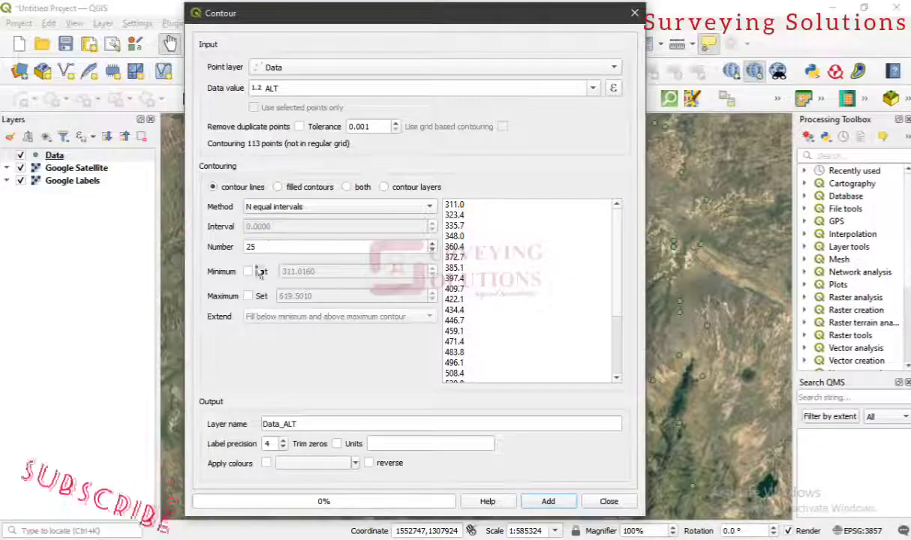
Step: Review the contour levels, add the contour line layer Data_ALT from the ALT values, and close the Contour dialog
scroll(478, 327, "down", 3)
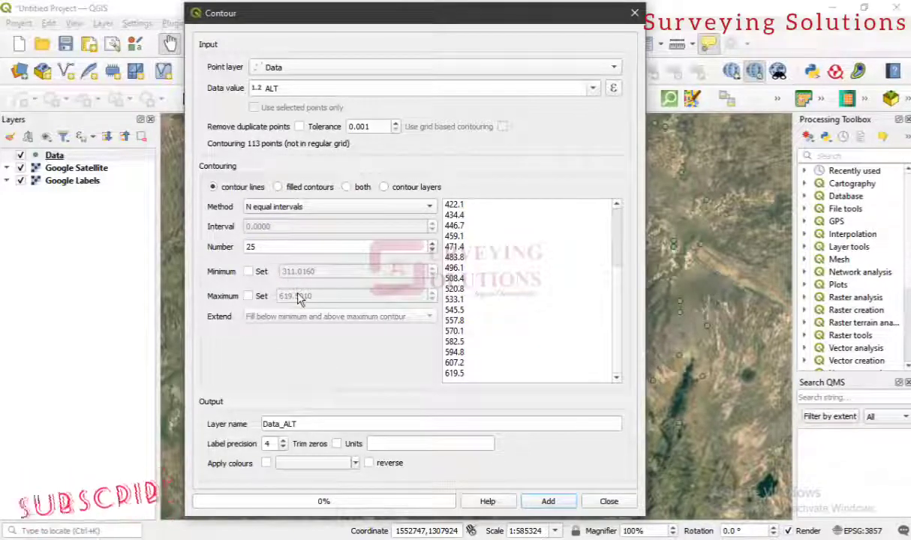
scroll(485, 271, "up", 3)
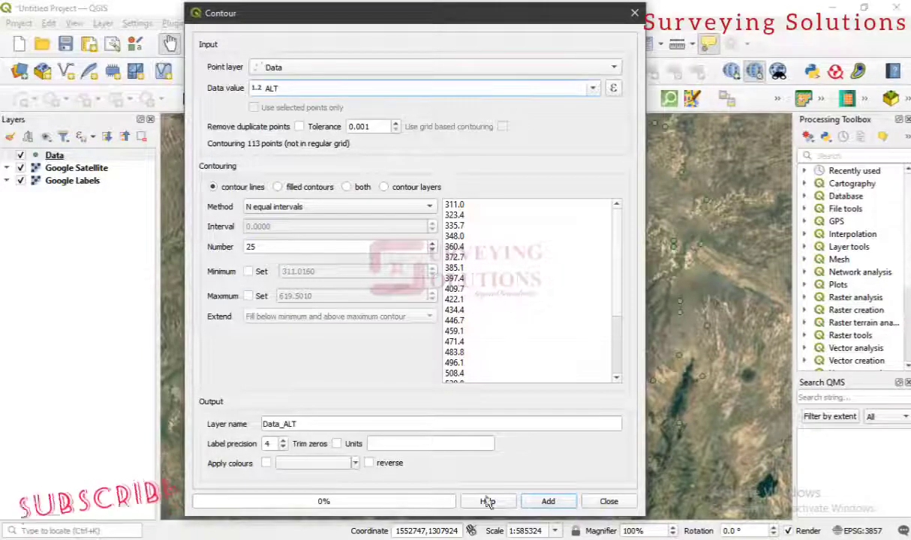
left_click(544, 503)
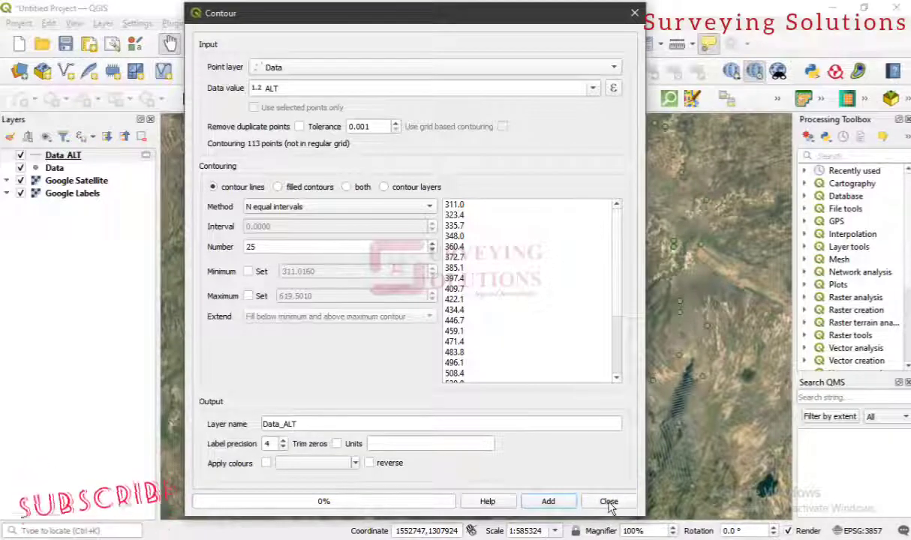
left_click(610, 503)
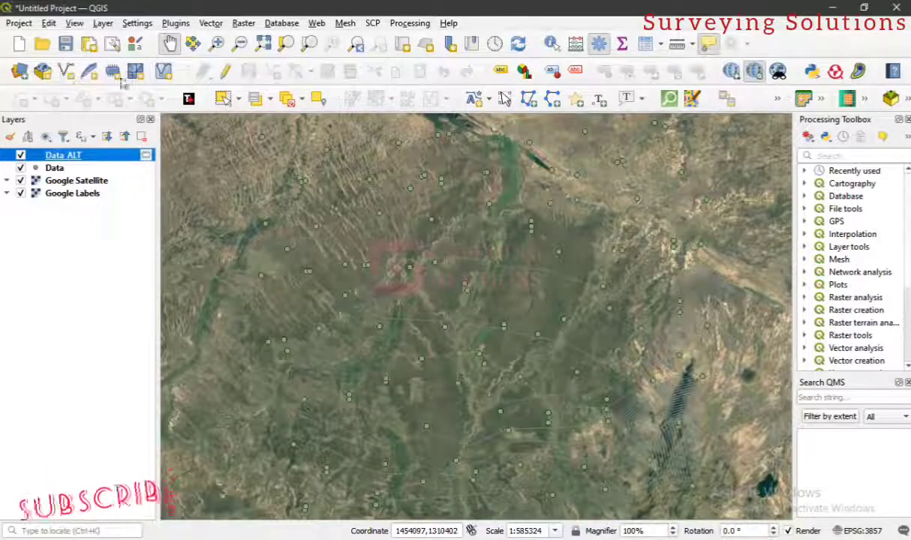
Step: Hide the Data, Google Satellite and Google Labels layers
left_click(20, 168)
left_click(20, 180)
left_click(20, 193)
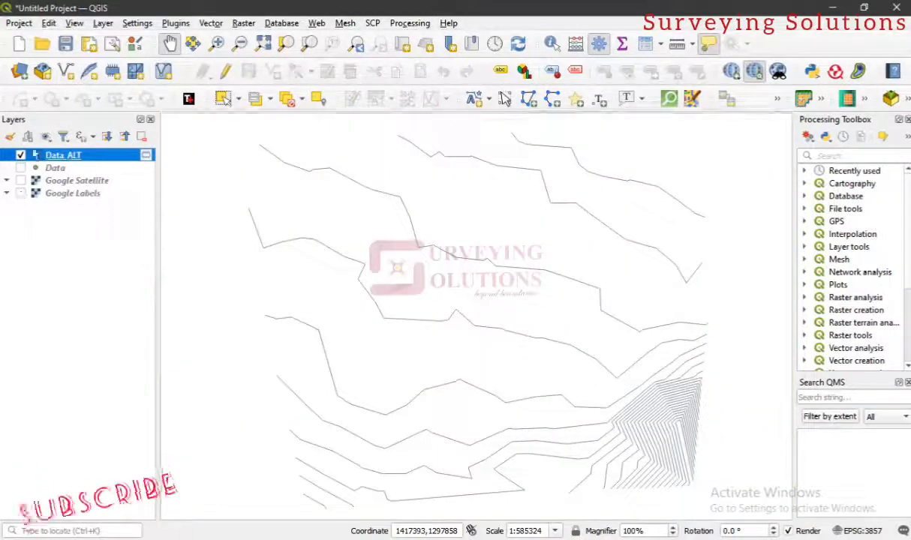
Step: Zoom to the extent of the Data_ALT layer and examine the shape of its contour lines
right_click(105, 158)
left_click(155, 165)
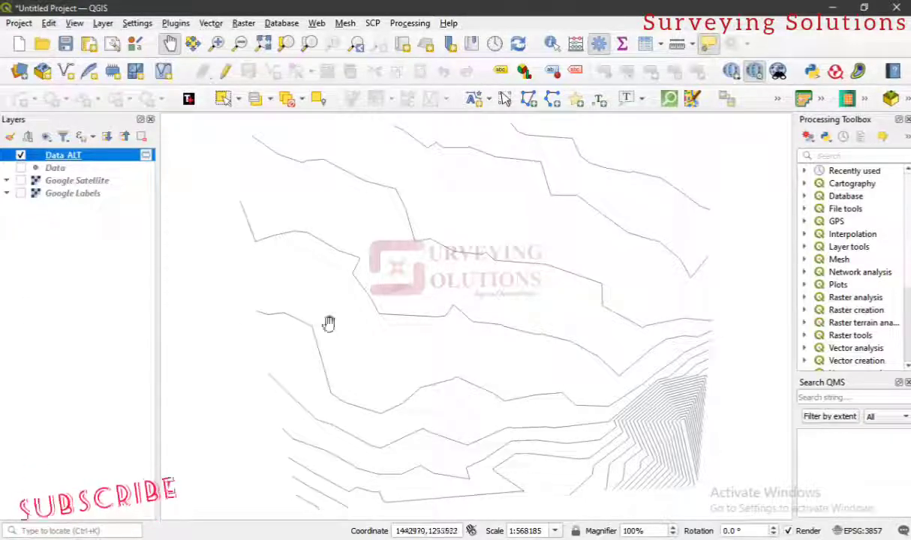
scroll(679, 276, "up", 2)
scroll(645, 294, "down", 2)
scroll(580, 248, "down", 1)
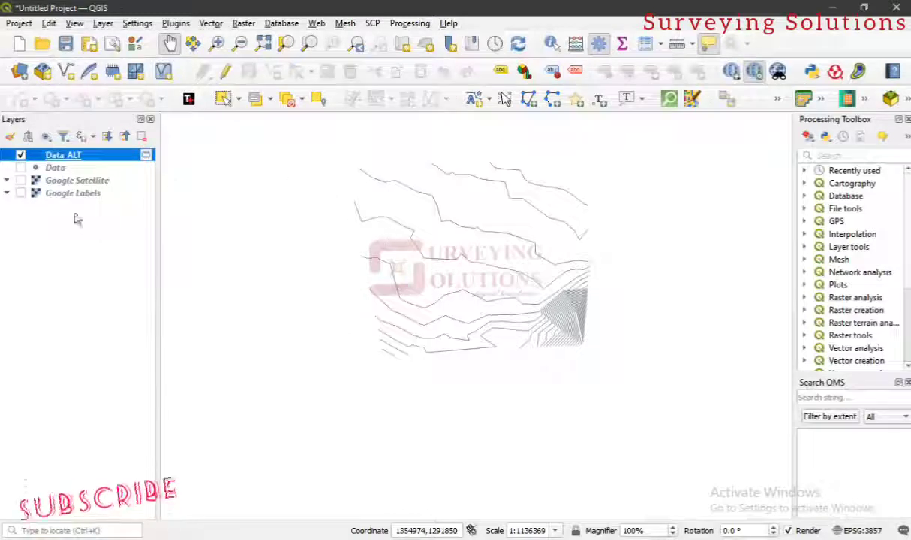
right_click(117, 159)
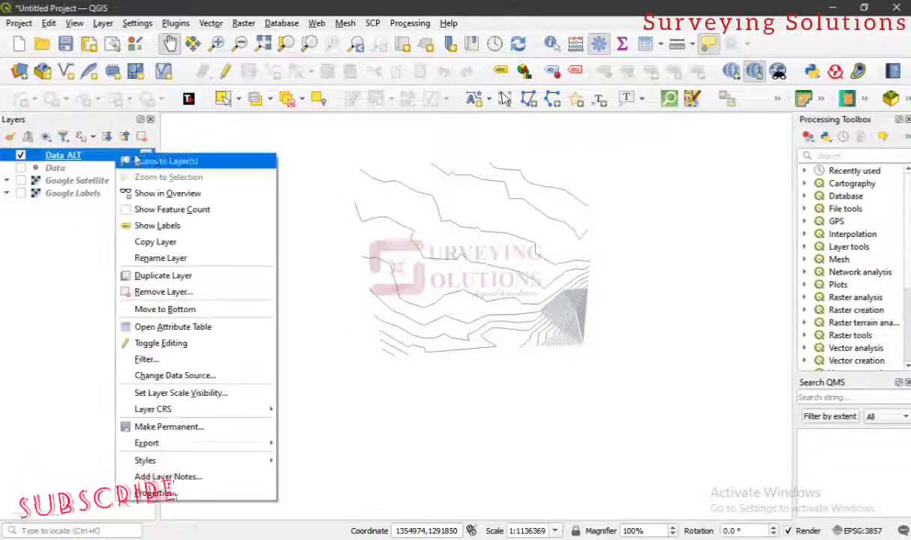
left_click(154, 159)
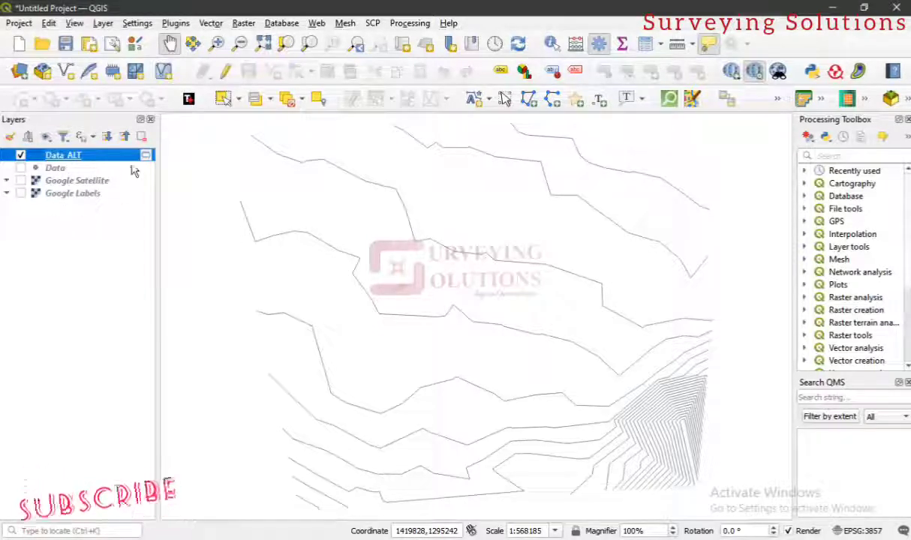
Step: Search the processing algorithms for "smooth" and clear the search
left_click(825, 157)
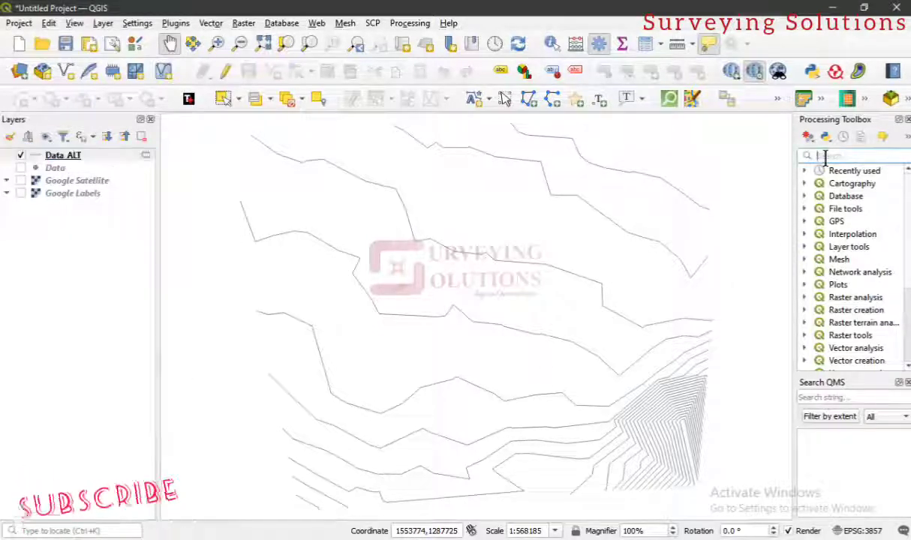
type("s")
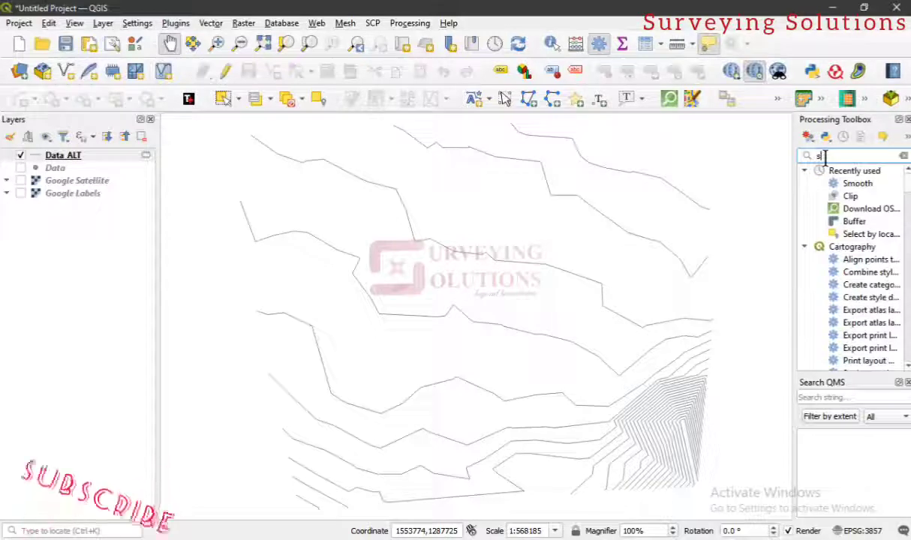
type("mooth")
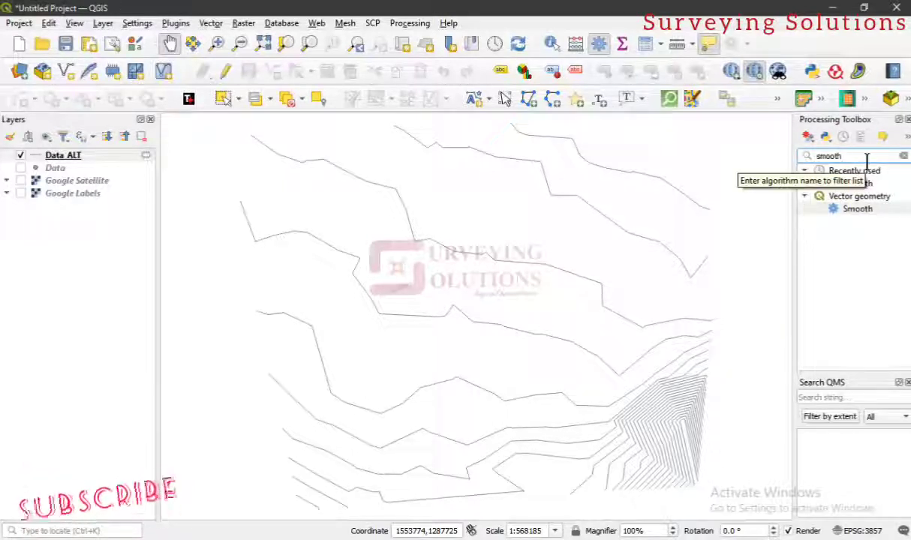
left_click(903, 156)
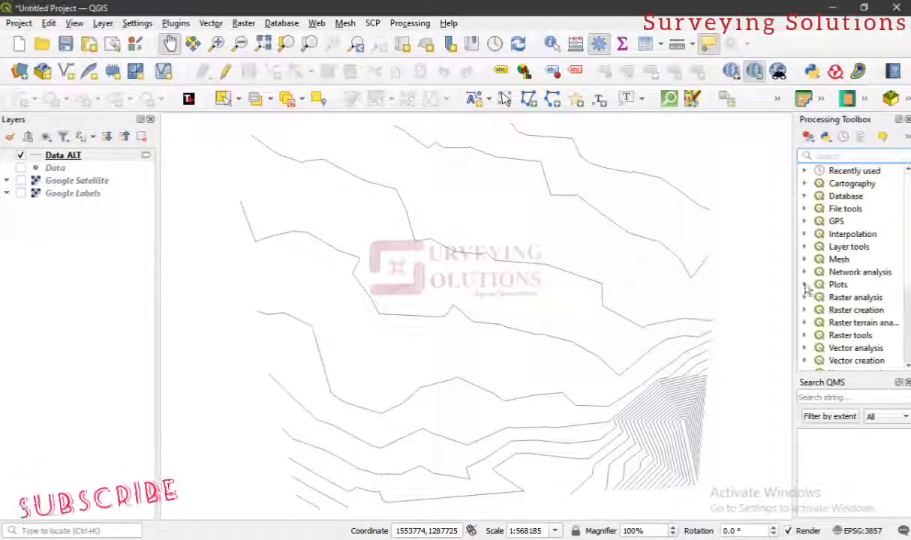
Step: Find the Smooth algorithm in the Vector geometry group of processing tools and open it
scroll(848, 287, "down", 1)
scroll(847, 287, "down", 1)
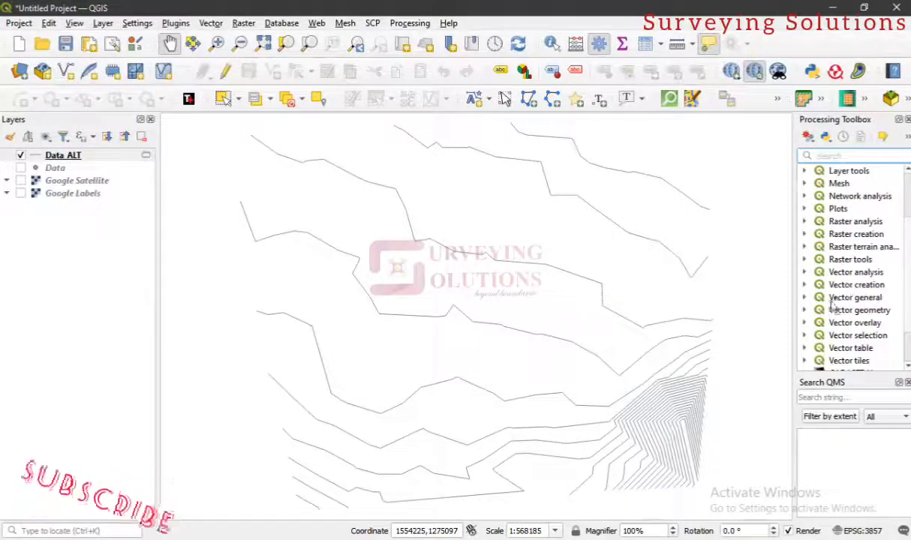
scroll(829, 330, "down", 1)
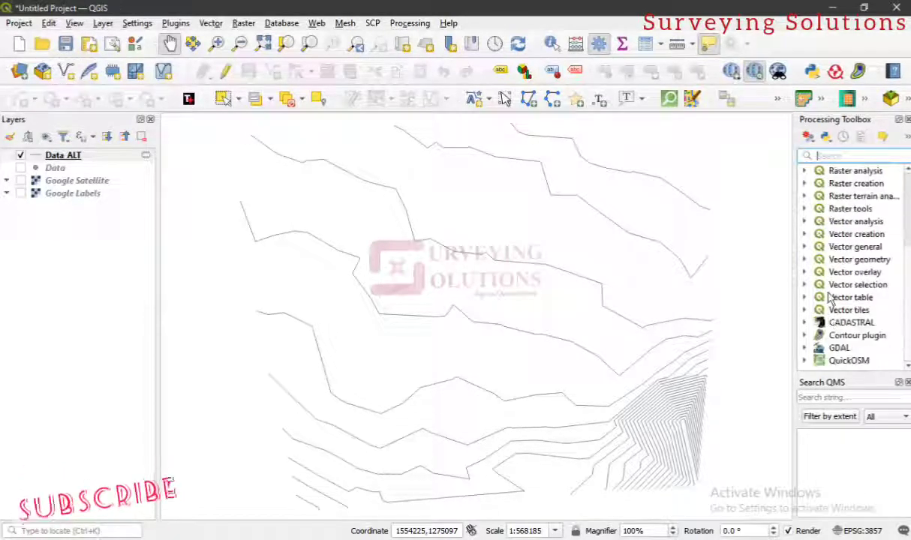
left_click(804, 260)
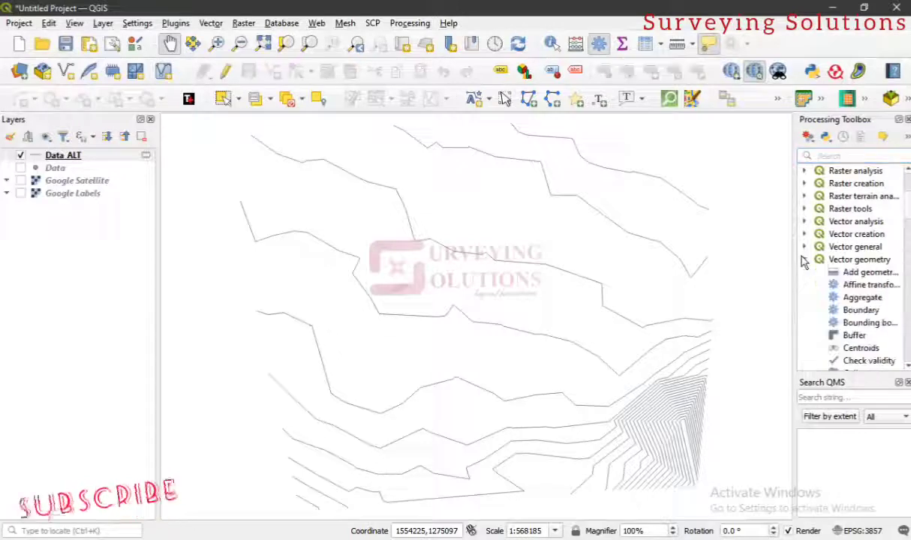
scroll(877, 317, "down", 3)
scroll(863, 308, "down", 15)
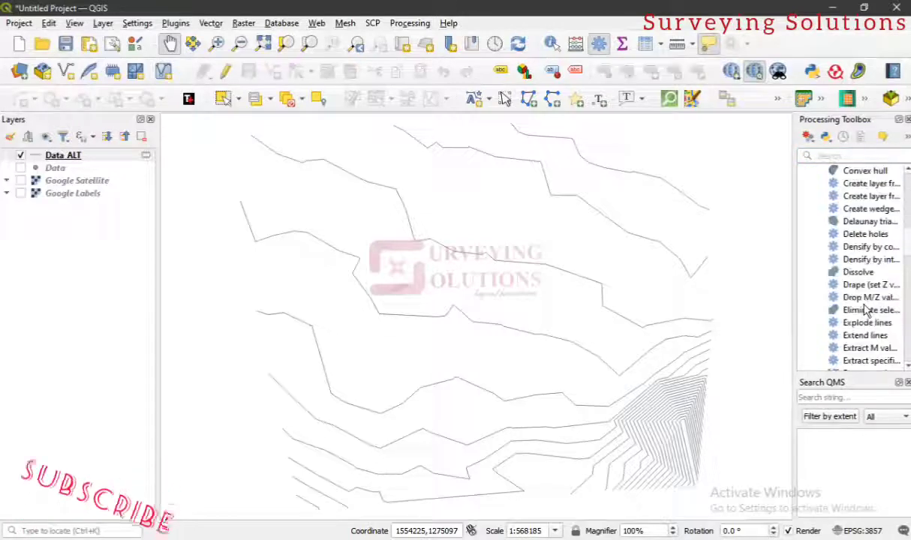
left_click(863, 348)
scroll(865, 300, "down", 2)
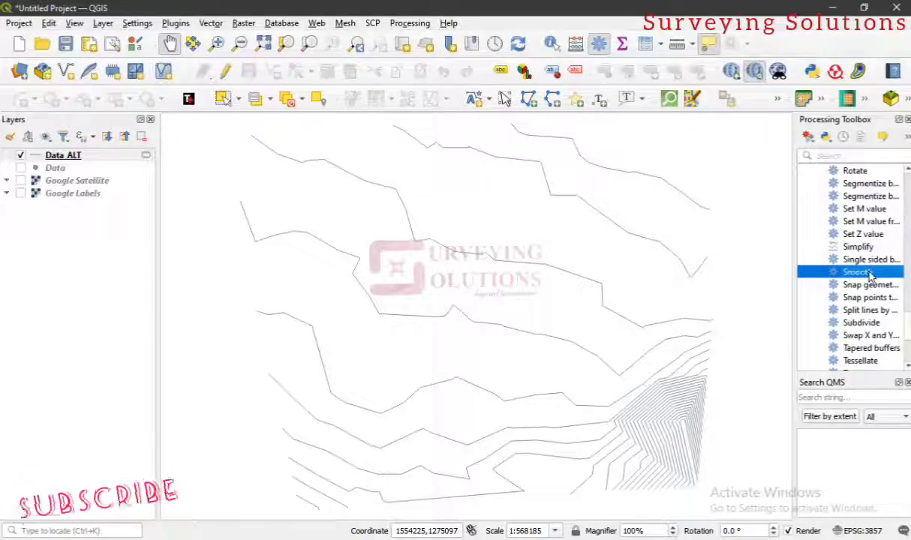
double_click(870, 274)
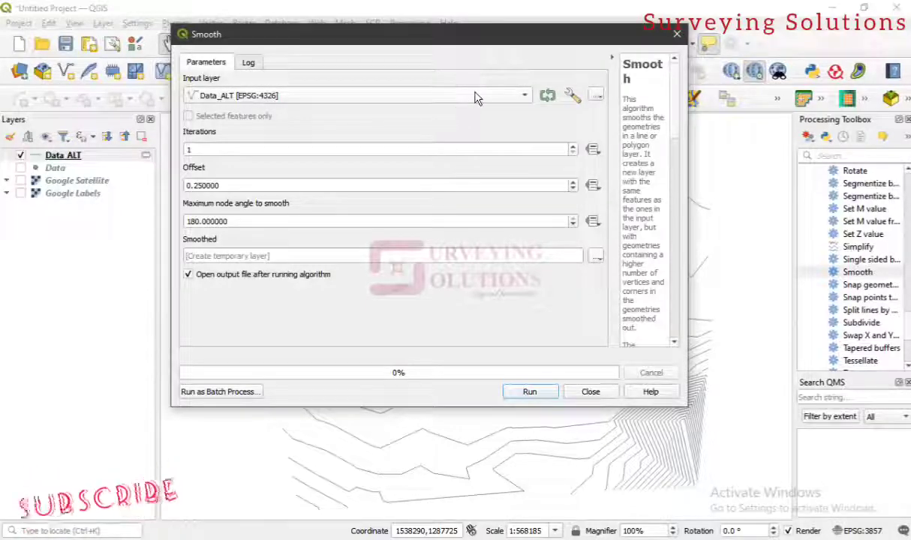
Step: Choose Data_ALT as the input layer for smoothing, read the algorithm's description, and set the iterations to 4
left_click(448, 89)
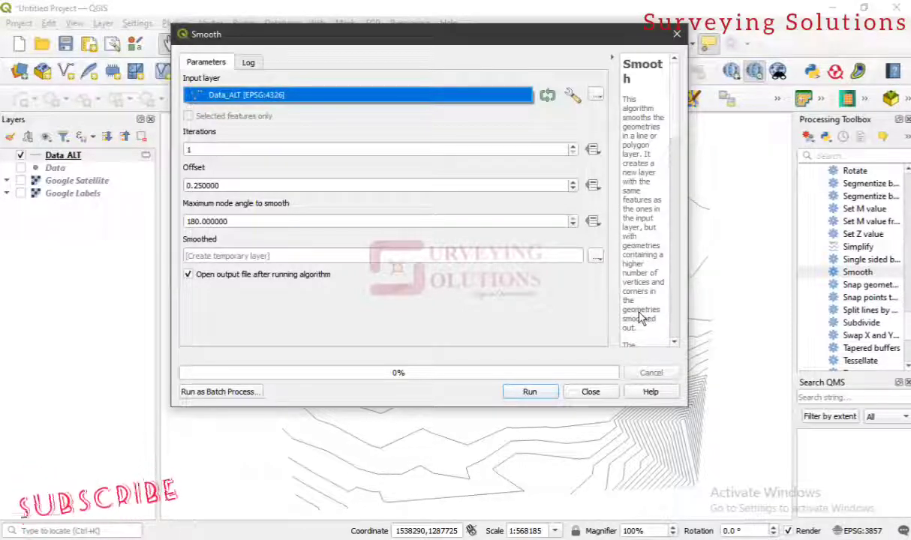
left_click_drag(673, 111, 657, 347)
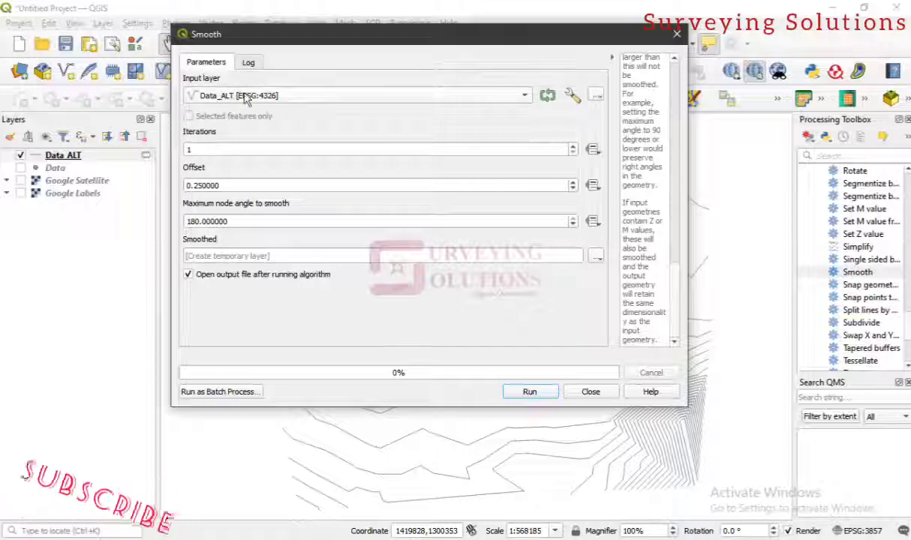
left_click_drag(200, 150, 166, 151)
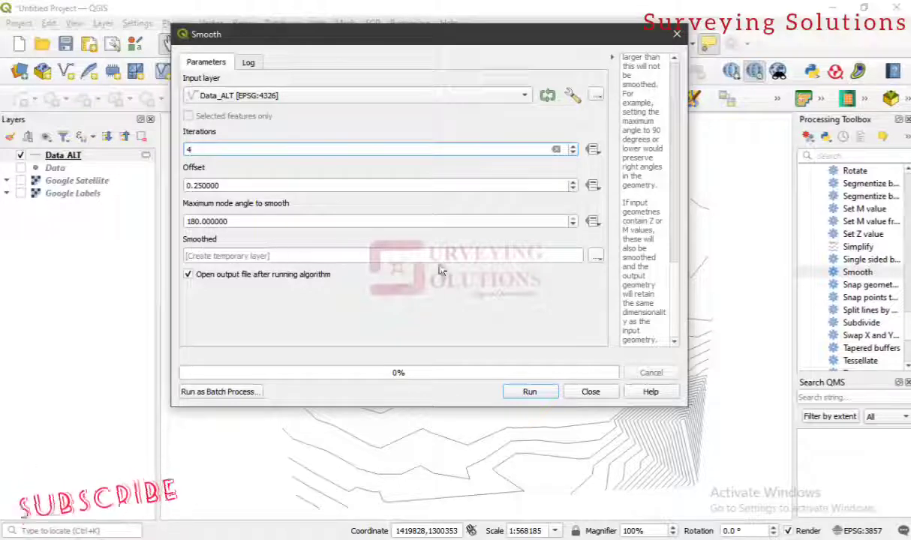
Step: Choose to save the smoothed output to a file
left_click(596, 257)
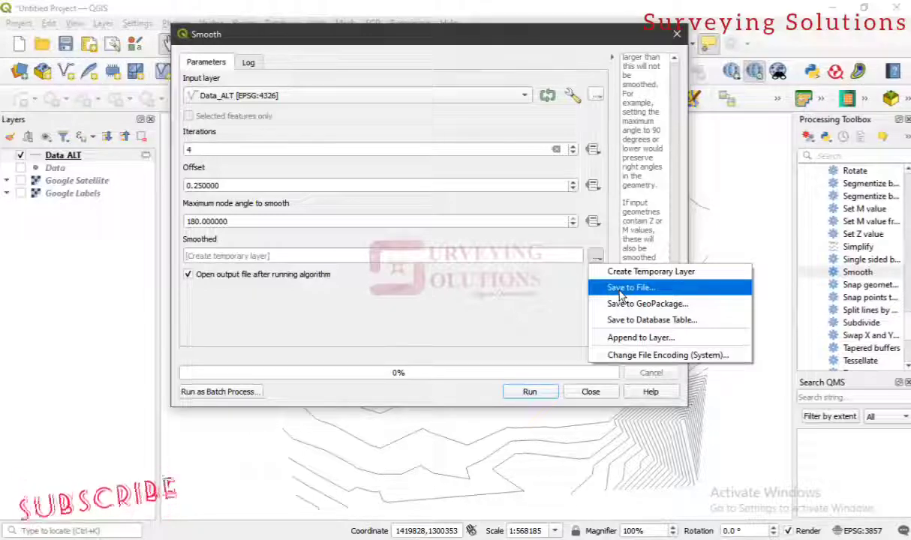
left_click(627, 288)
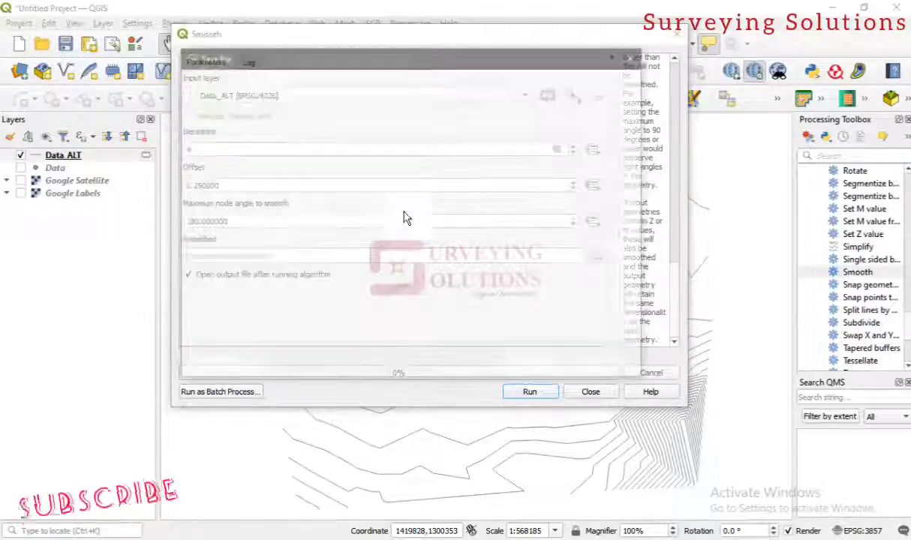